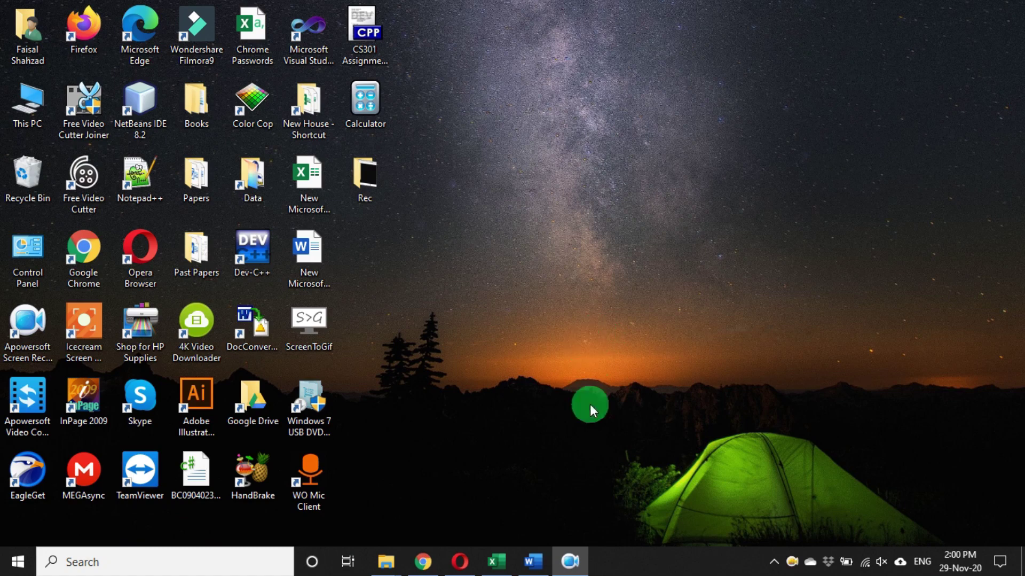
- Scroll through the assignment document, selecting words like C++, .gif and execution in the bullets
click(534, 561)
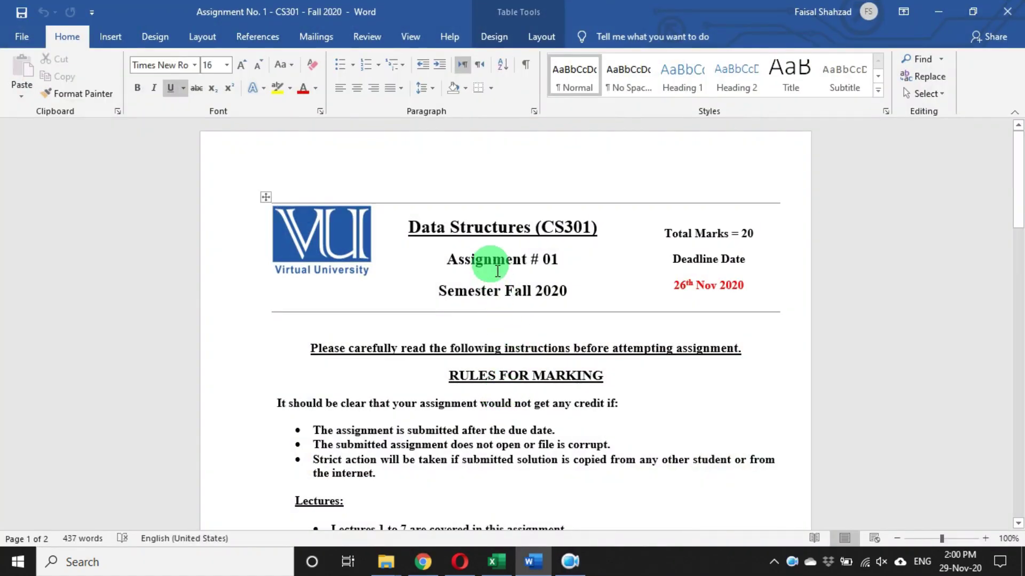
ctrl+scroll(505, 242, up, 3)
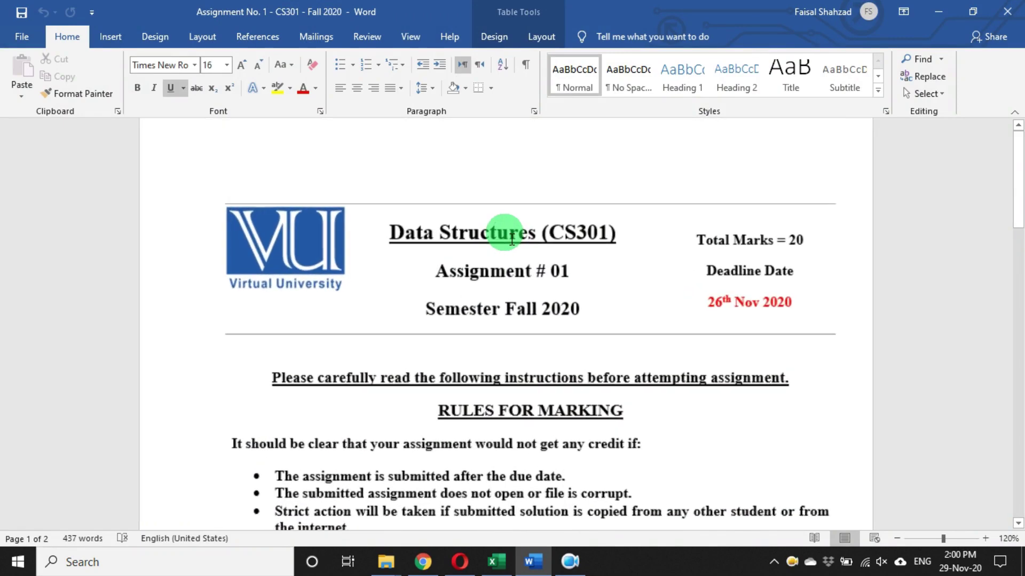
scroll(510, 240, up, 1)
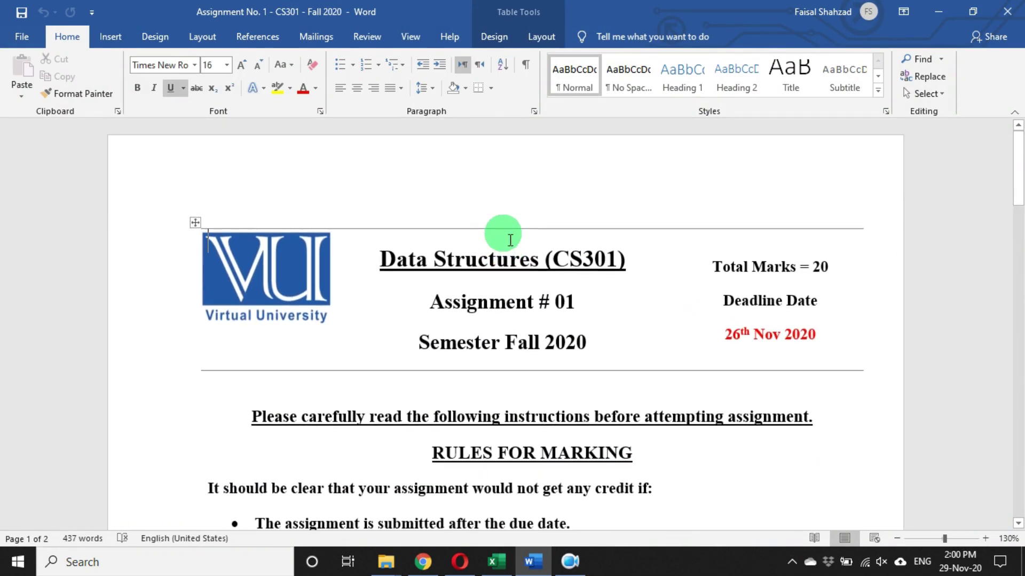
scroll(510, 240, down, 15)
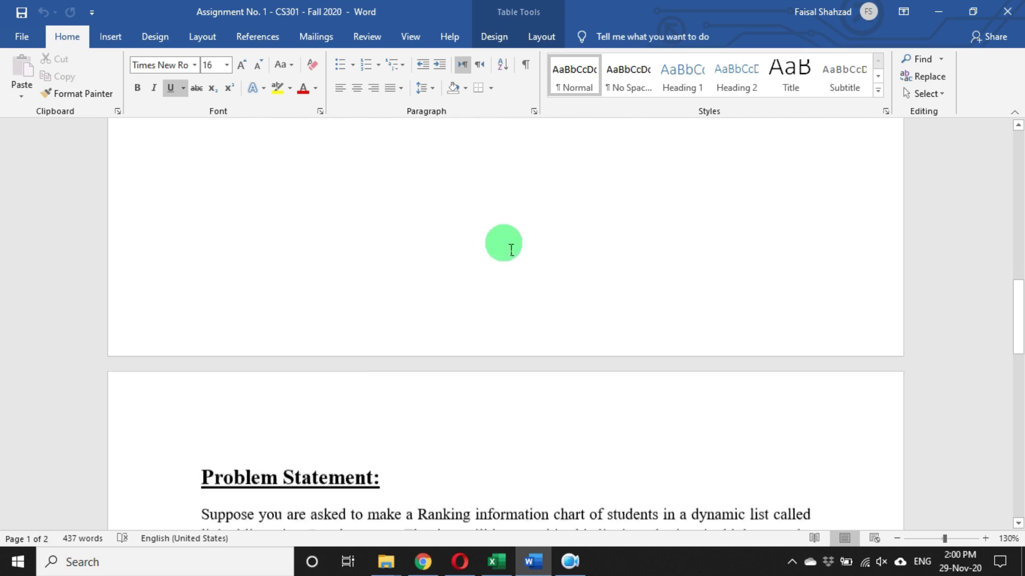
scroll(513, 241, down, 6)
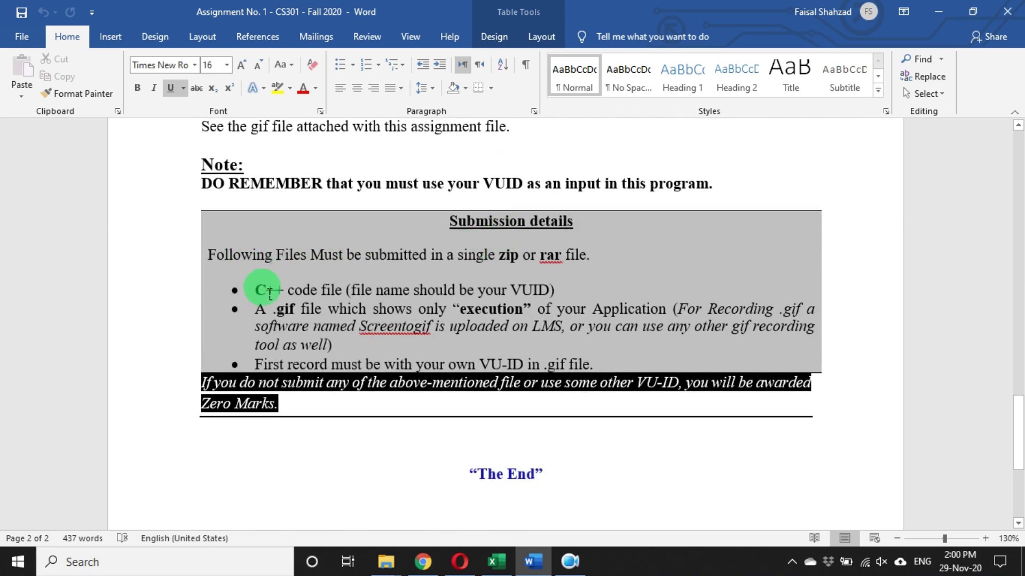
drag(292, 296, 553, 296)
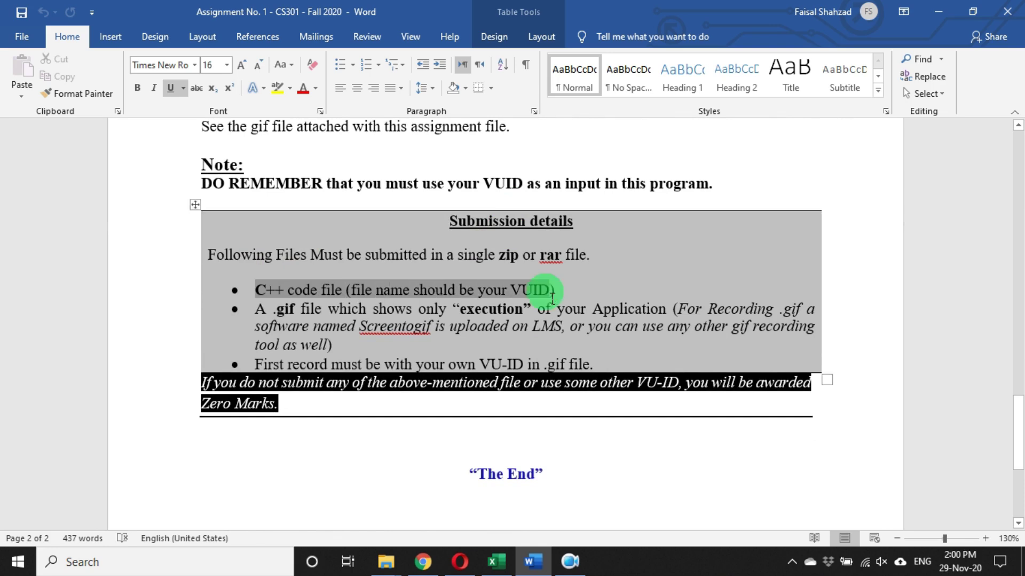
double_click(291, 311)
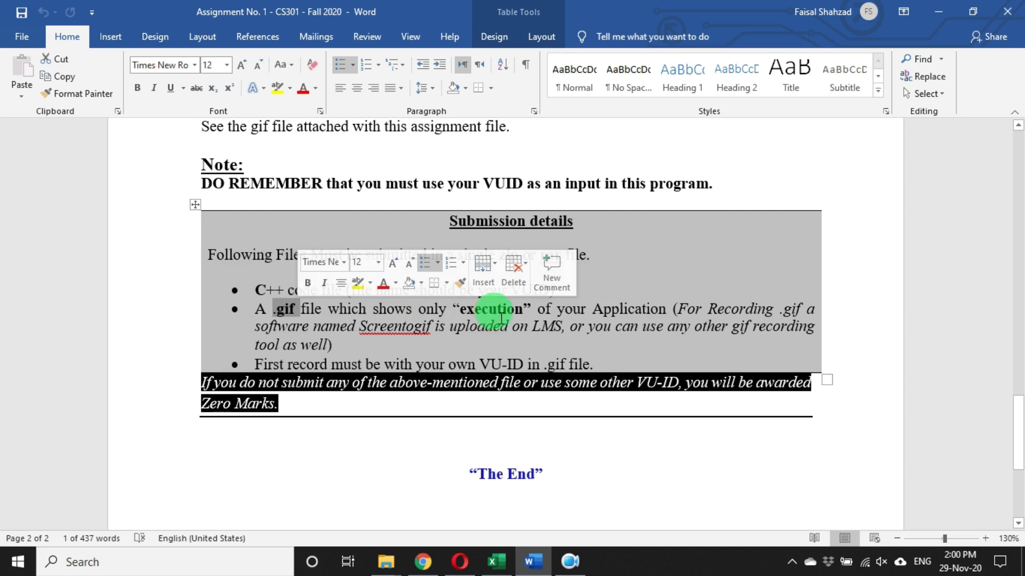
double_click(503, 312)
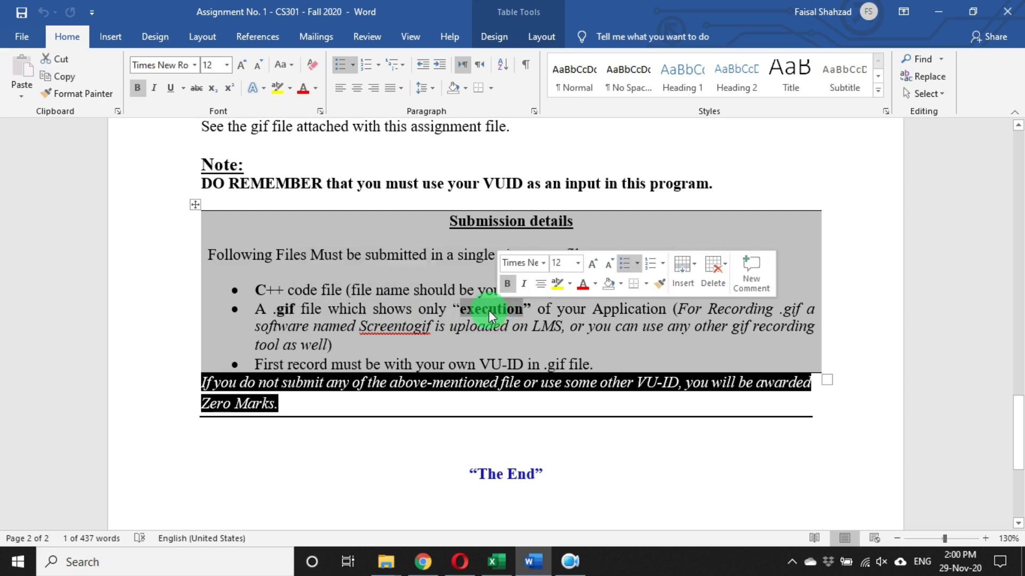
click(348, 350)
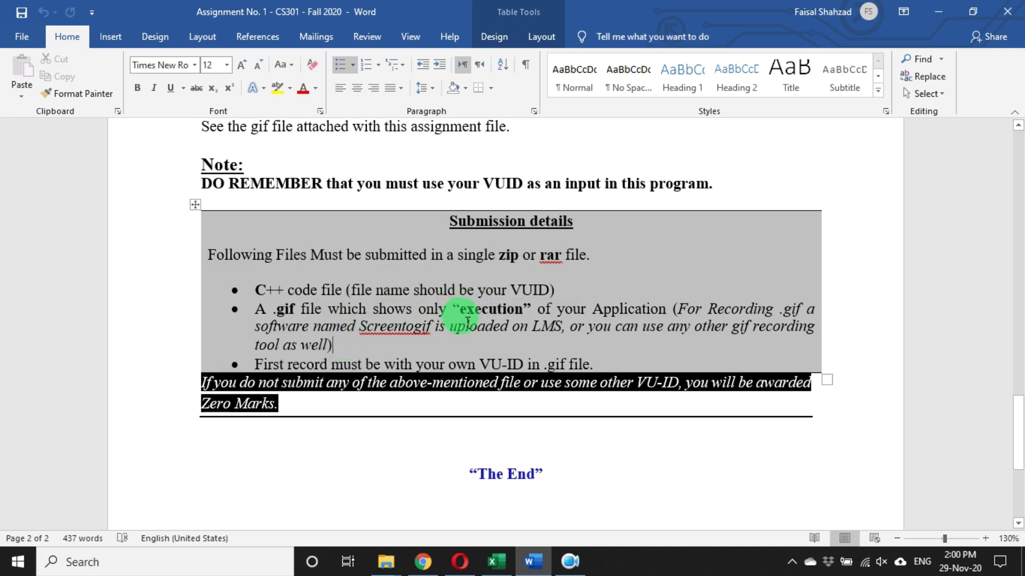
double_click(485, 315)
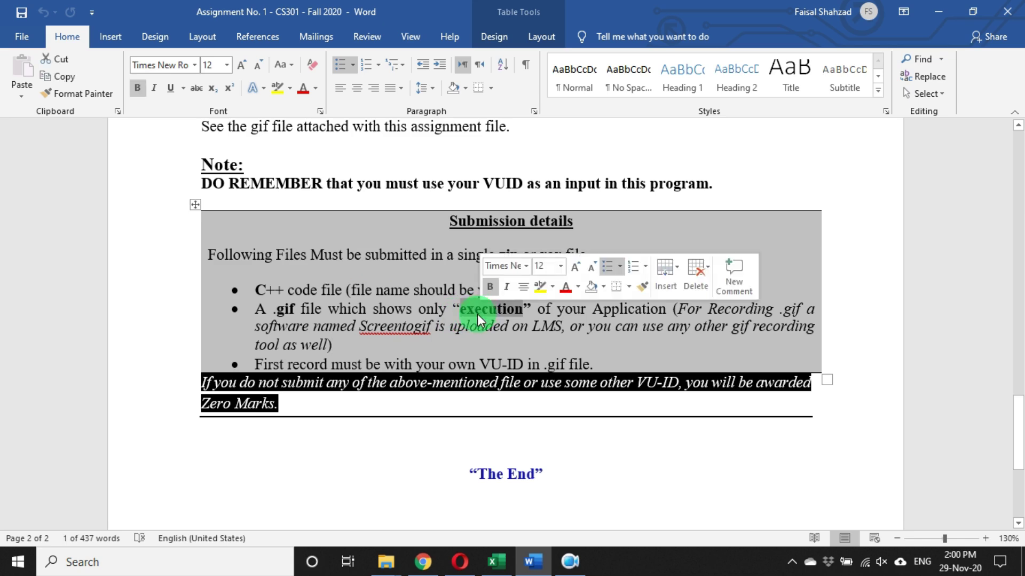
click(460, 315)
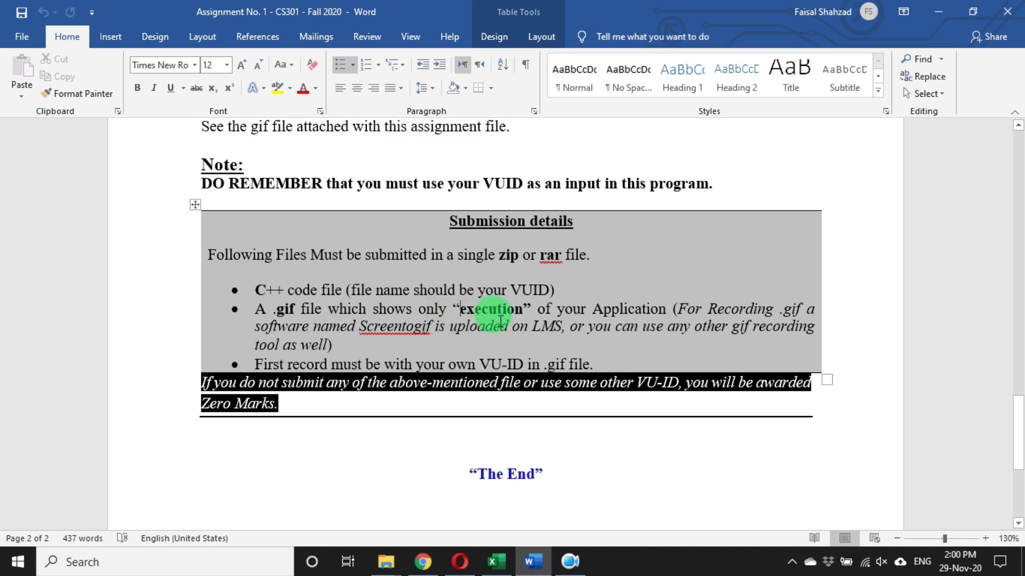
double_click(273, 292)
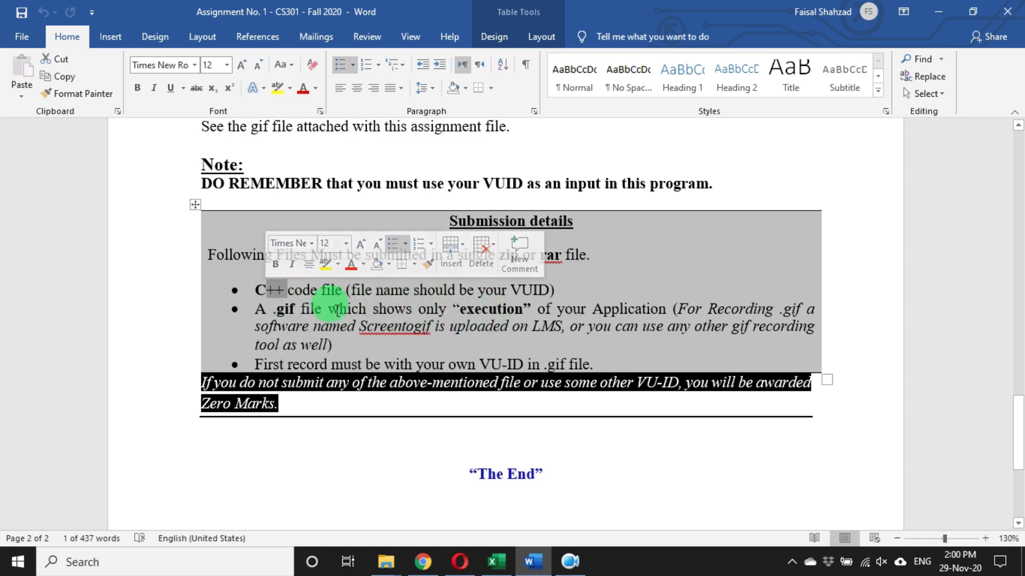
click(278, 311)
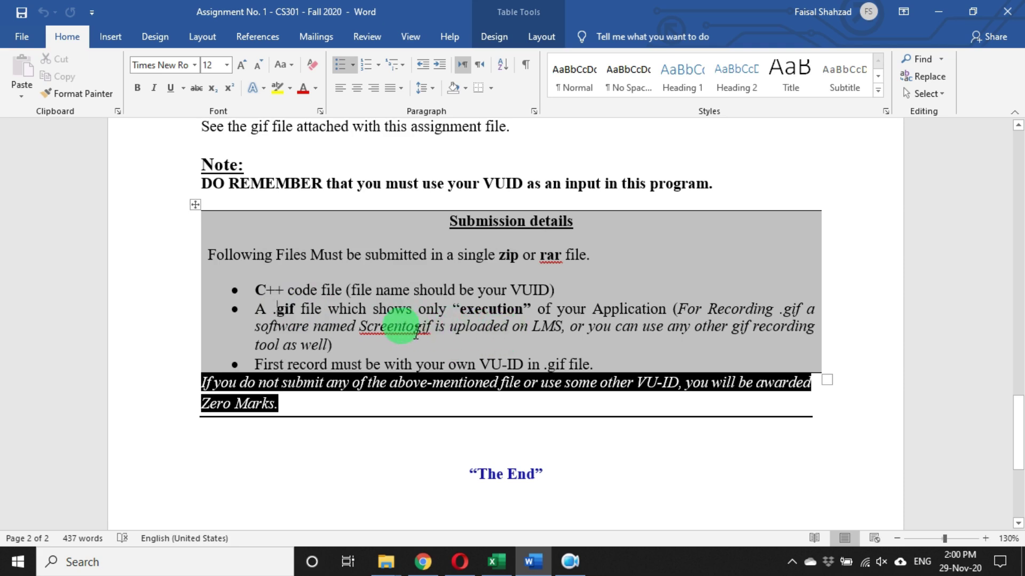
- Select the word Screentogif and apply a yellow text highlight to it
drag(360, 326, 431, 326)
click(277, 87)
click(466, 344)
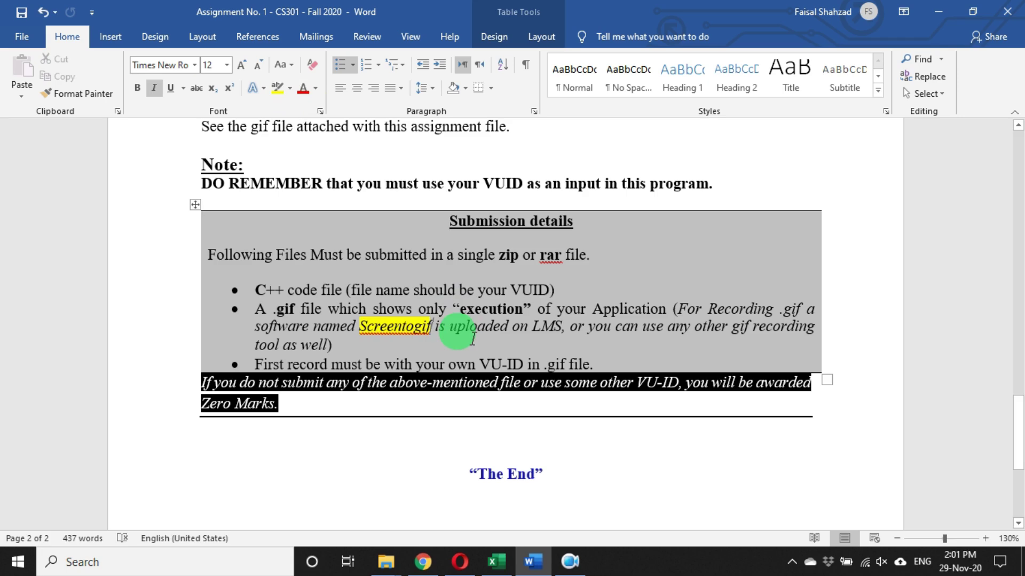
click(423, 561)
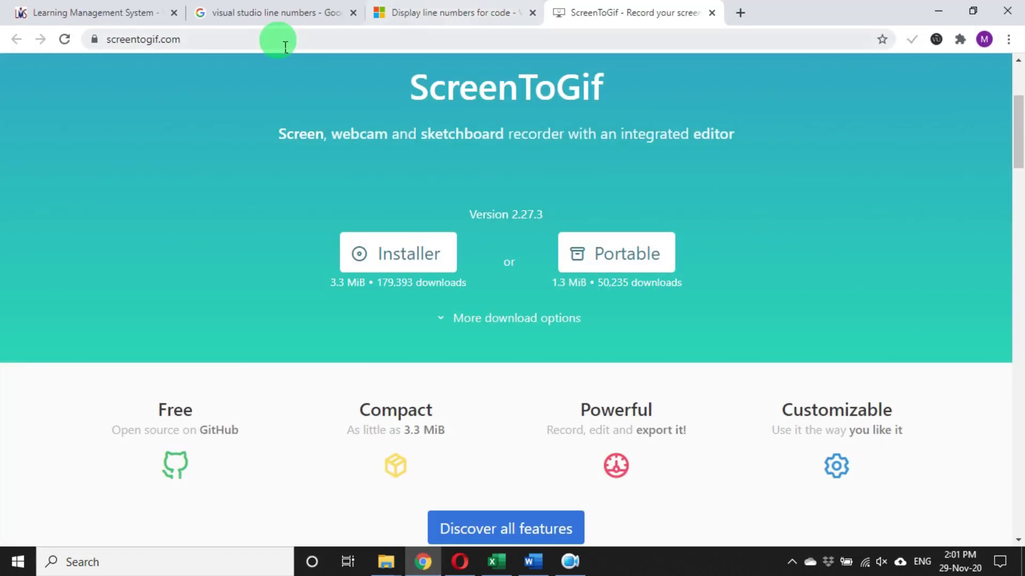
- Download the ScreenToGif 2.27.3 Portable zip from screentogif.com
click(260, 43)
click(113, 40)
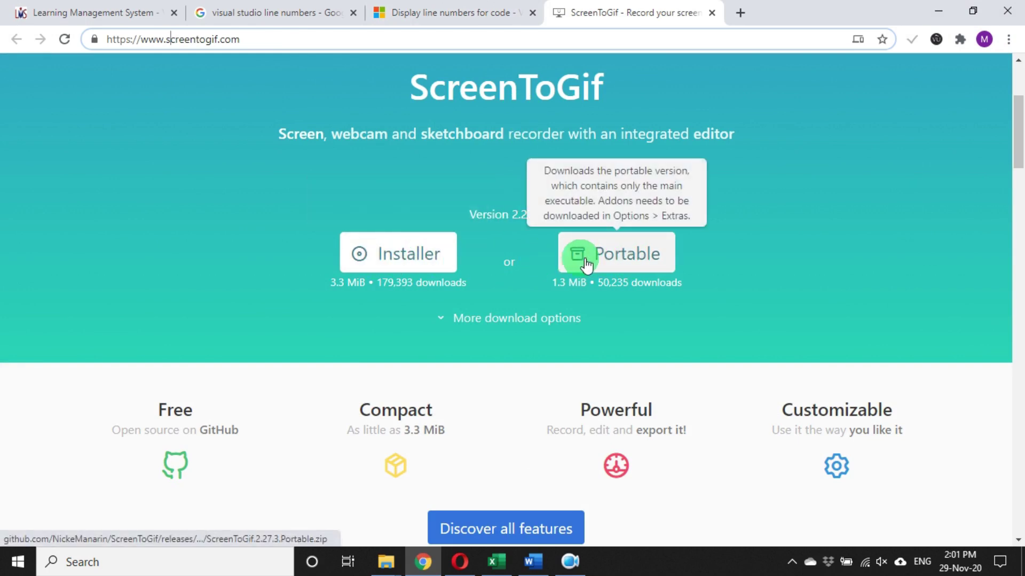
click(419, 257)
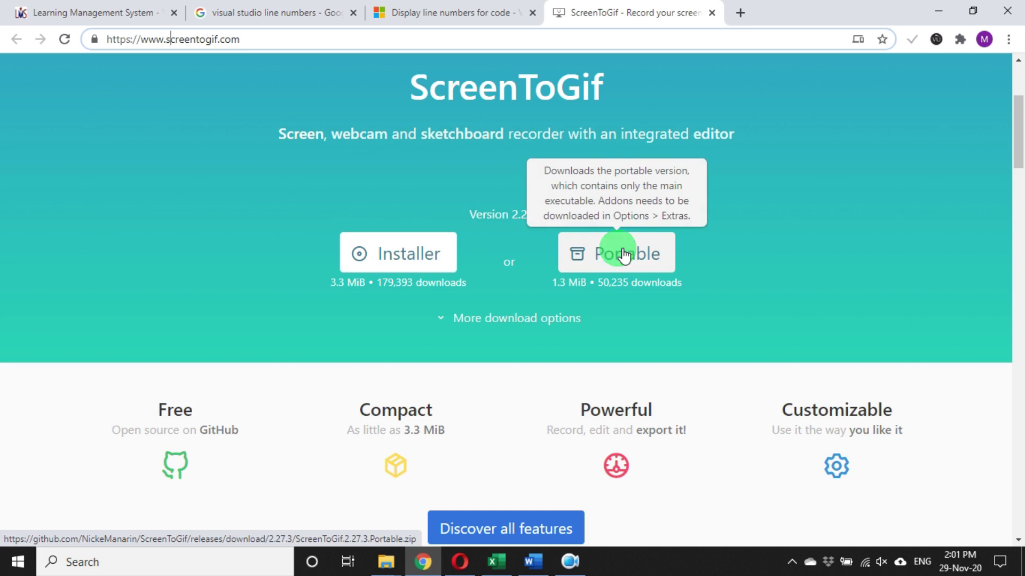
click(598, 266)
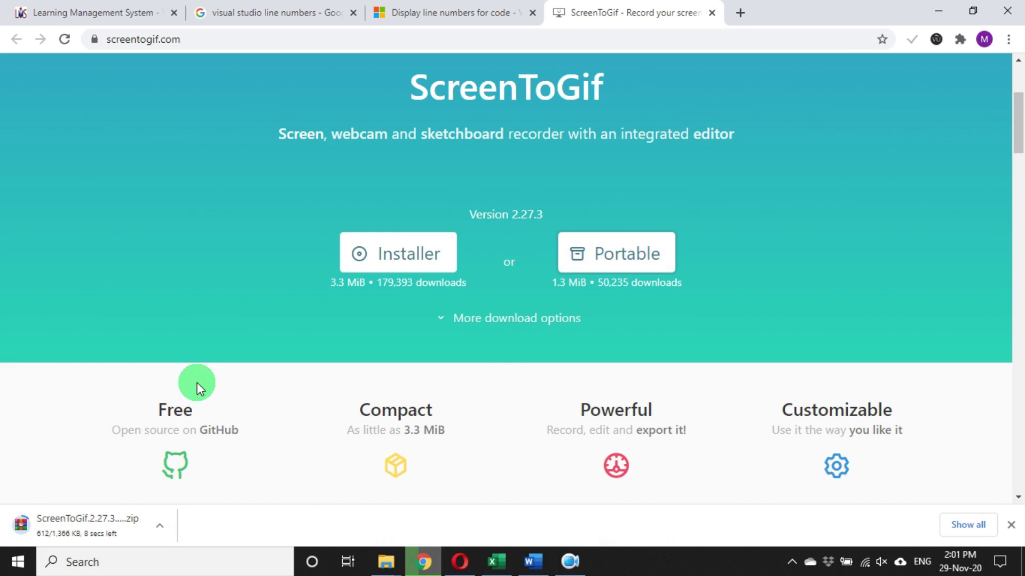
click(150, 526)
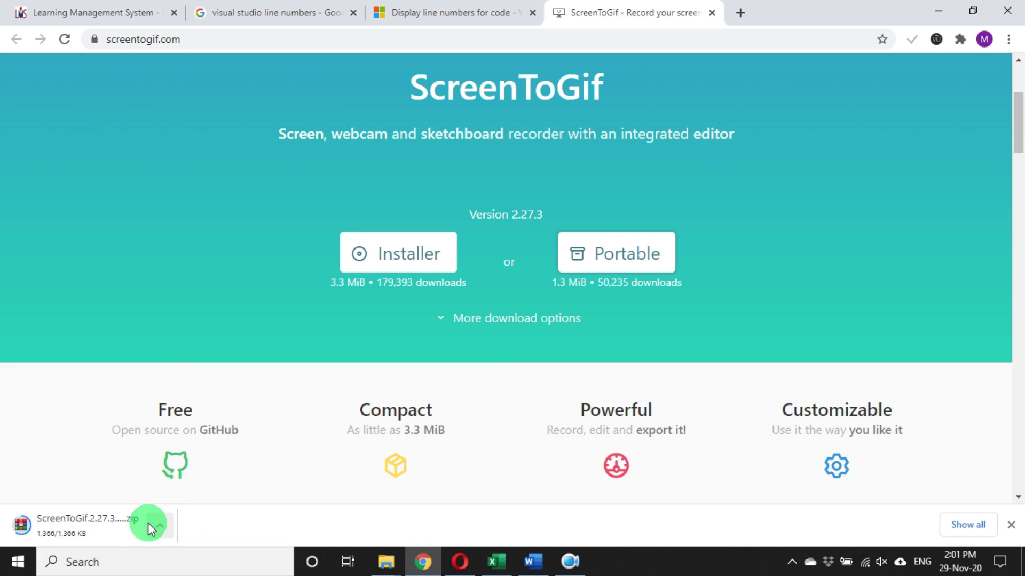
- Locate the downloaded ScreenToGif zip in its folder and paste a copy onto the Desktop
right_click(172, 514)
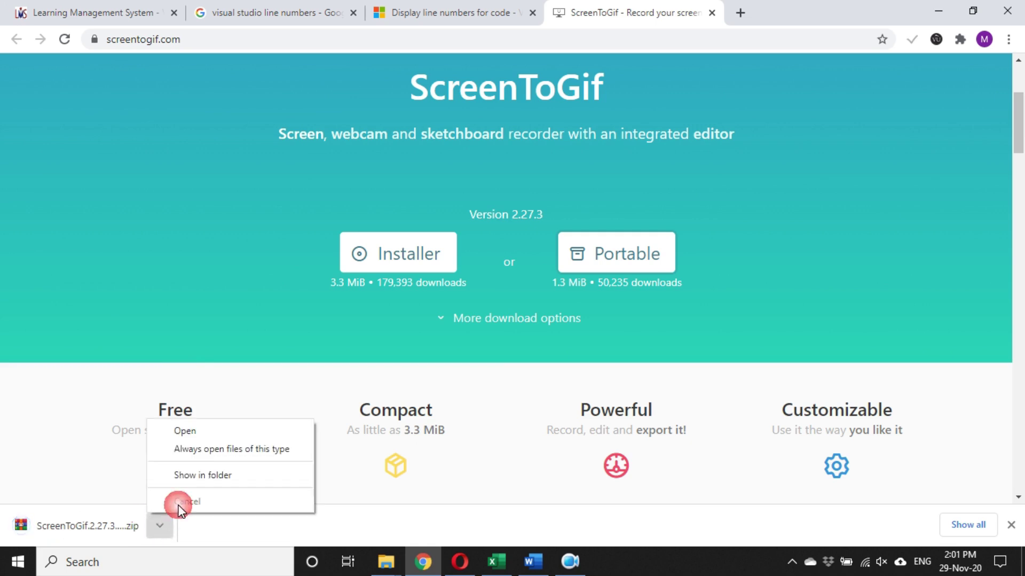
click(194, 477)
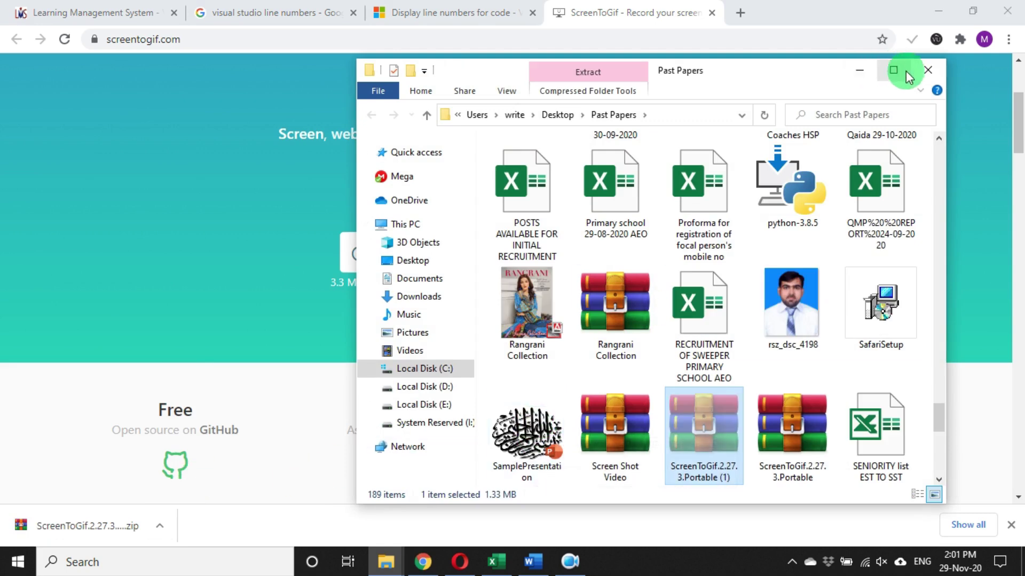
click(928, 70)
click(938, 12)
click(941, 12)
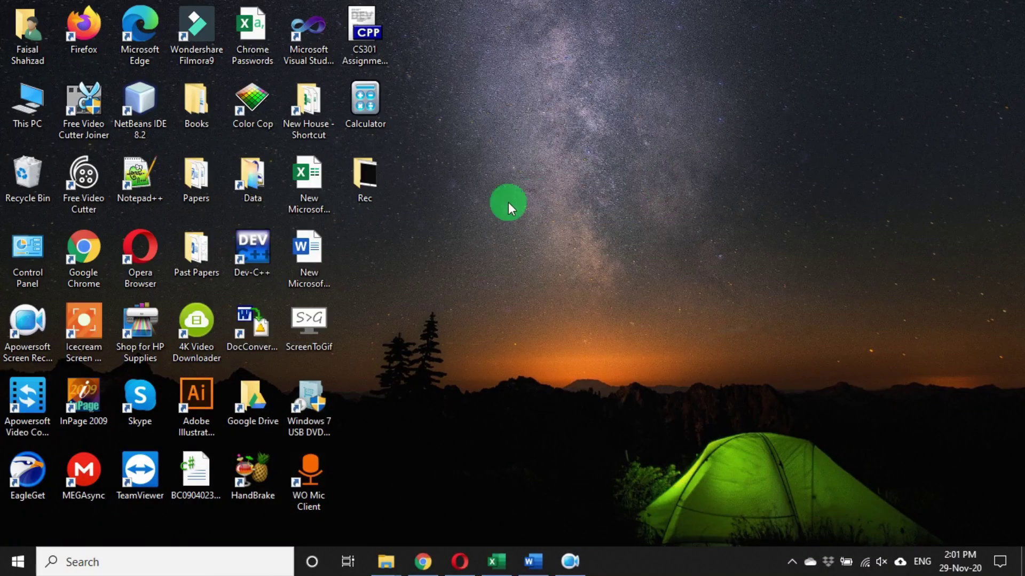
right_click(459, 184)
click(498, 273)
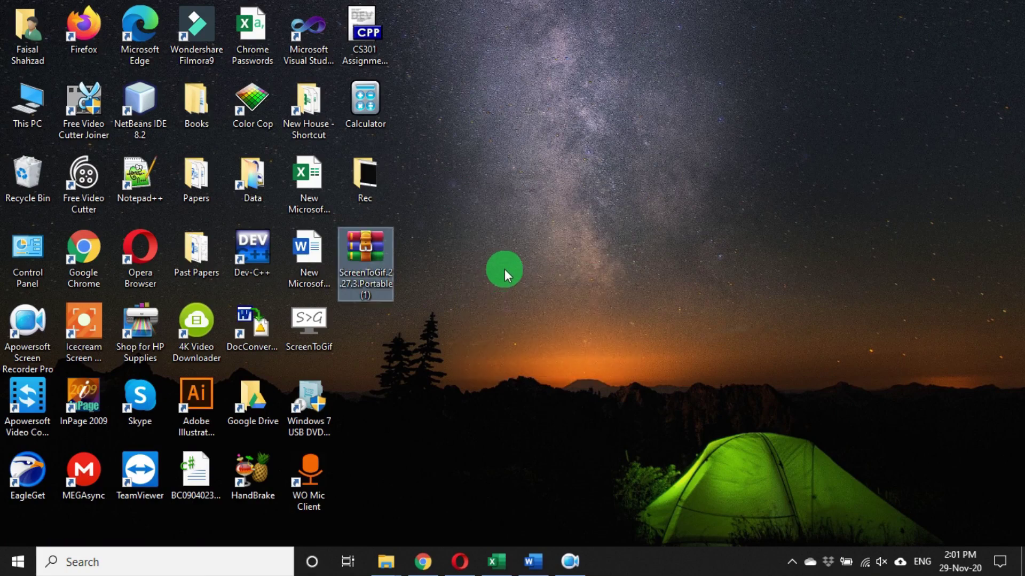
- Extract the archive into its own ScreenToGif.2.27.3.Portable (1) folder
double_click(368, 246)
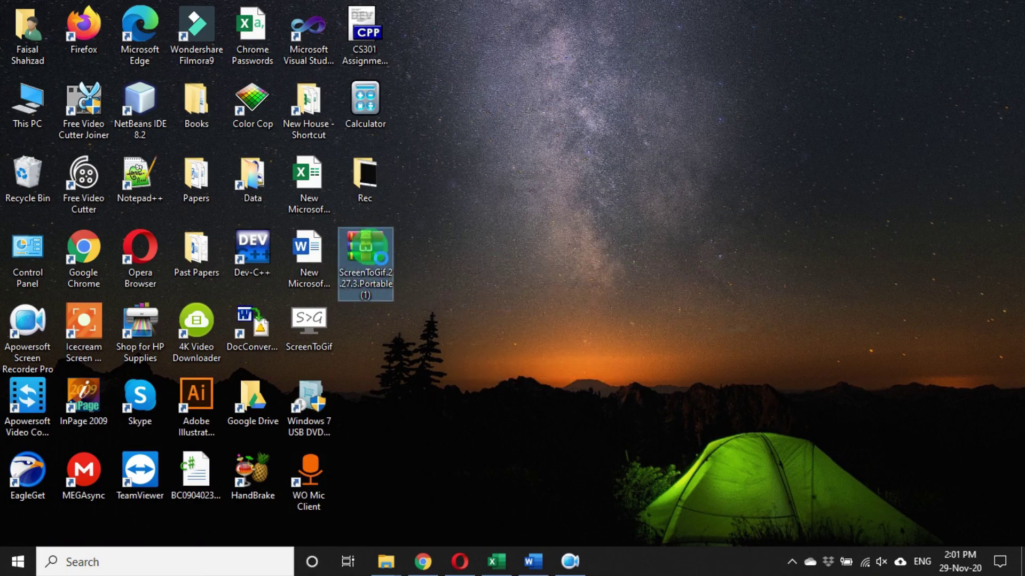
right_click(370, 251)
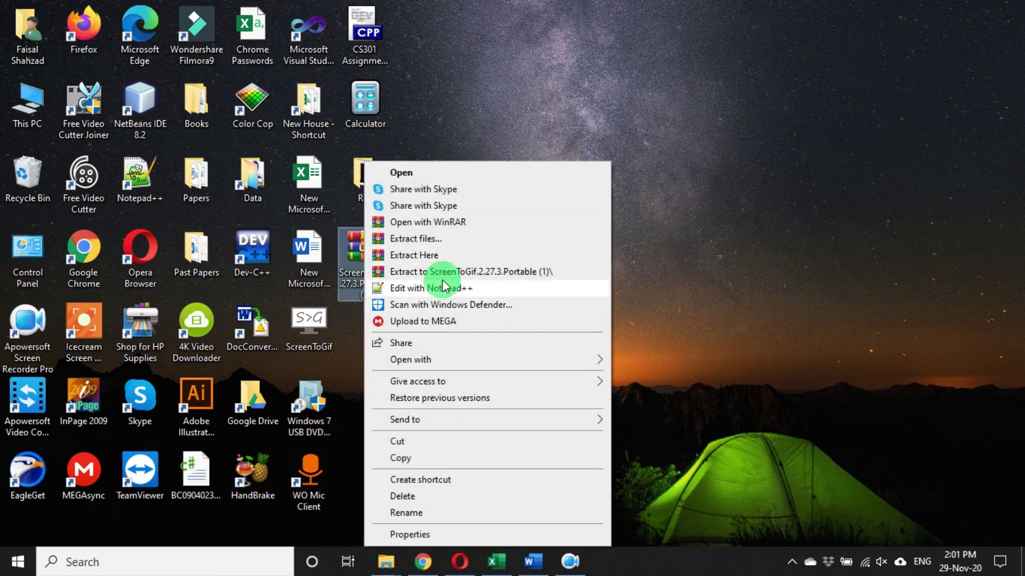
click(476, 272)
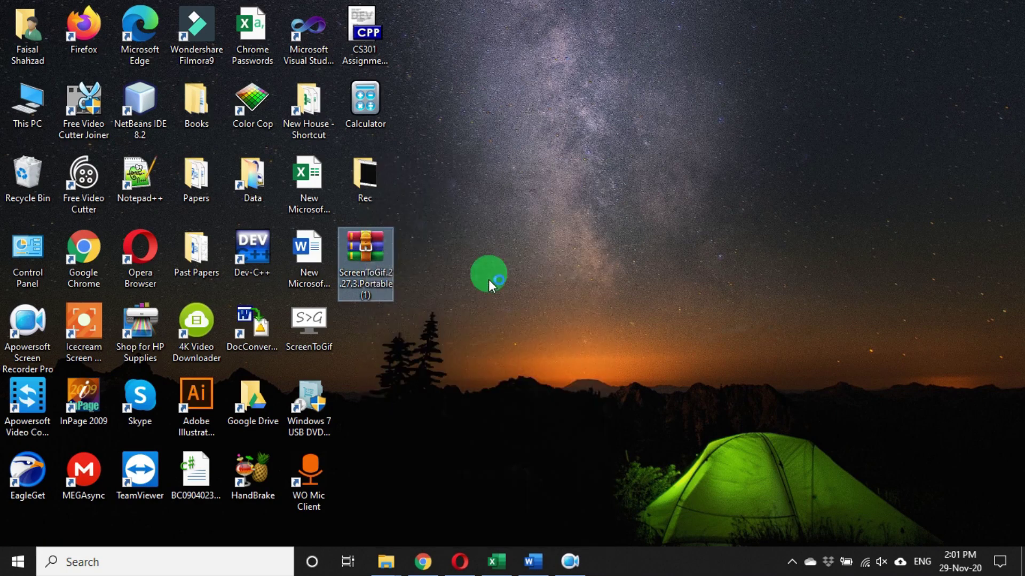
- Open the ScreenToGif.2.27.3.Portable (1) folder maximized in Large icons view and launch ScreenToGif
double_click(367, 330)
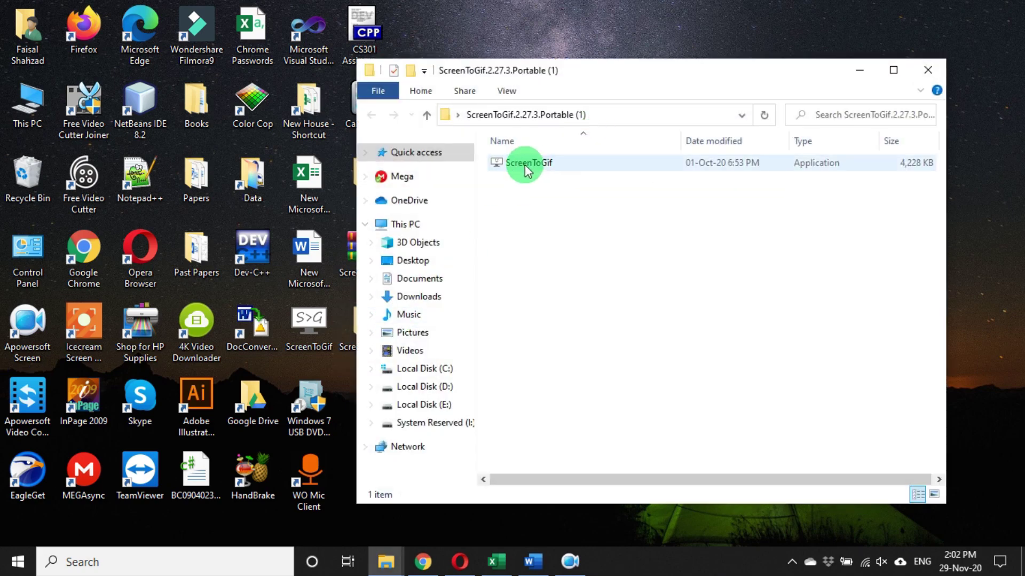
click(894, 70)
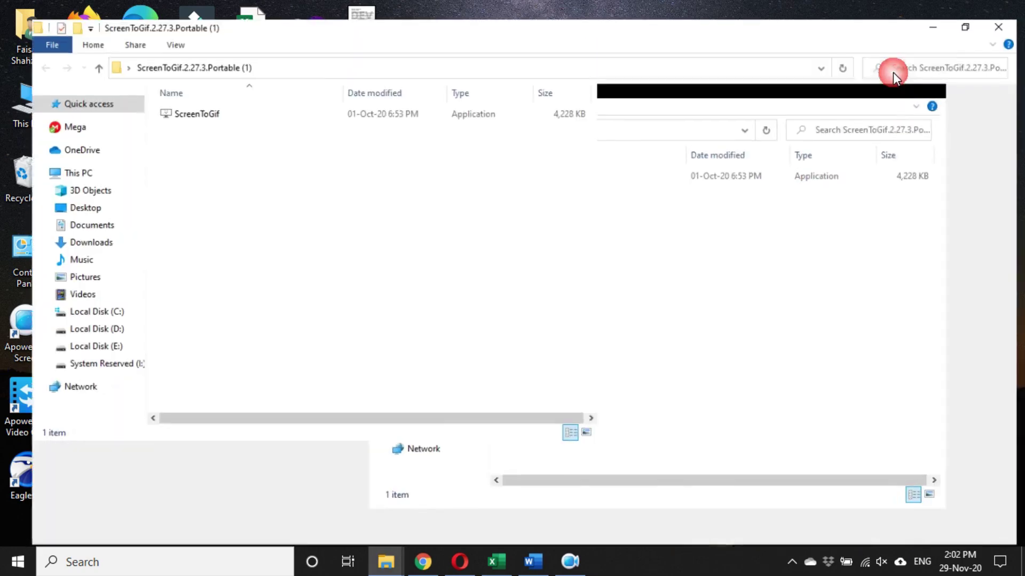
click(163, 25)
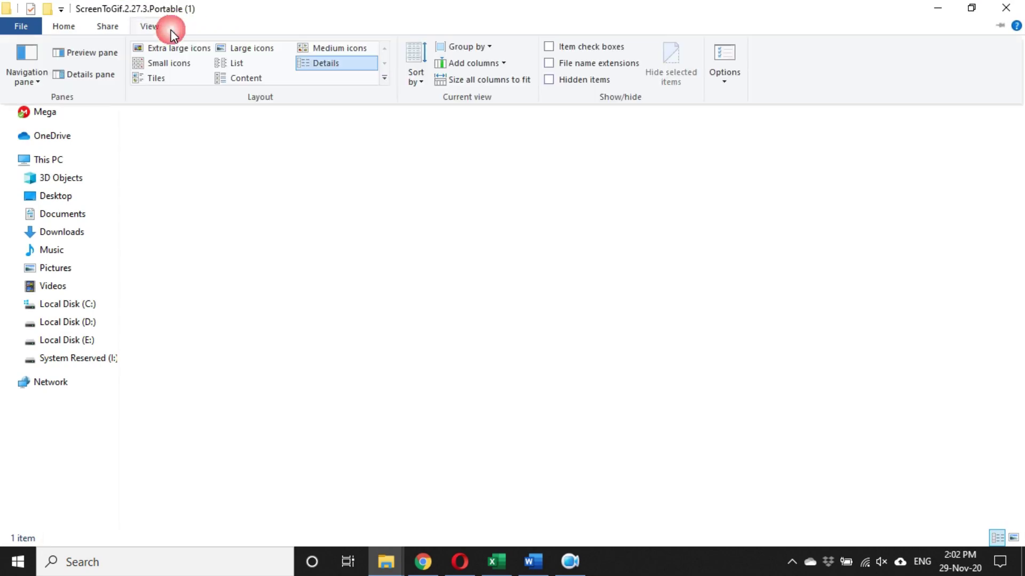
click(238, 45)
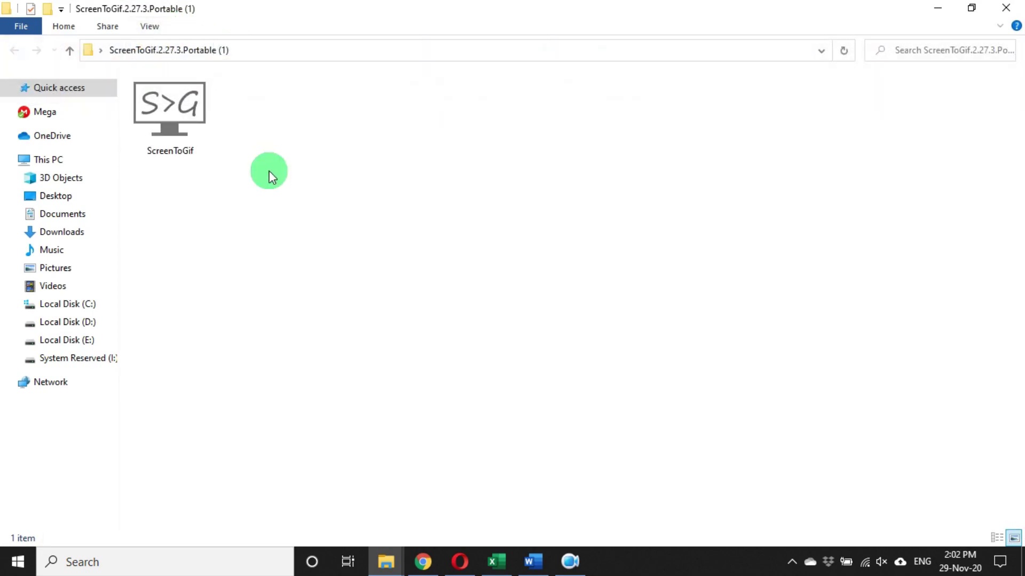
double_click(171, 104)
right_click(231, 107)
click(232, 103)
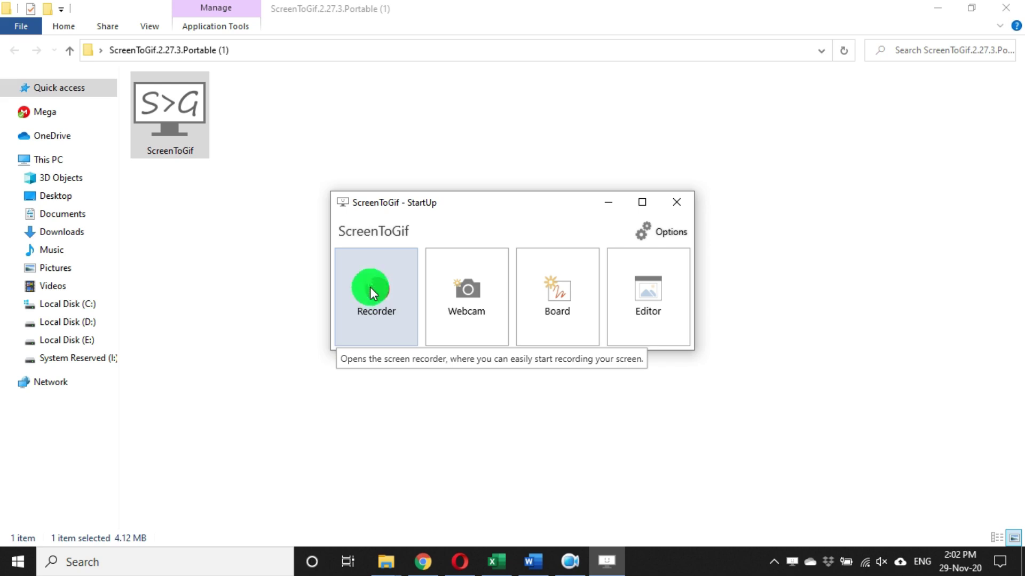
- Cycle between the Screen to Gif folder, the StartUp window and the browser, dismissing its download bar
click(936, 8)
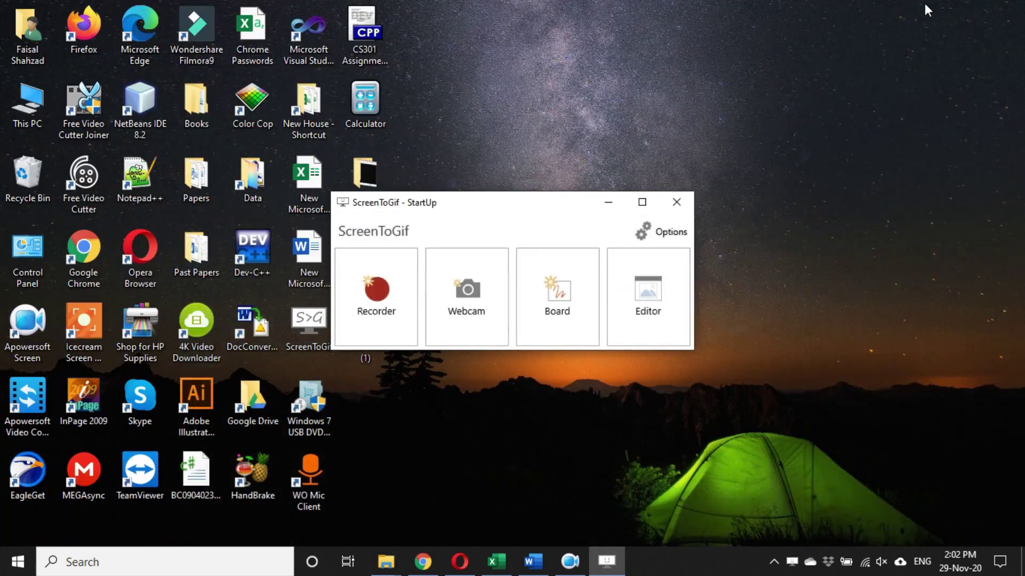
click(386, 561)
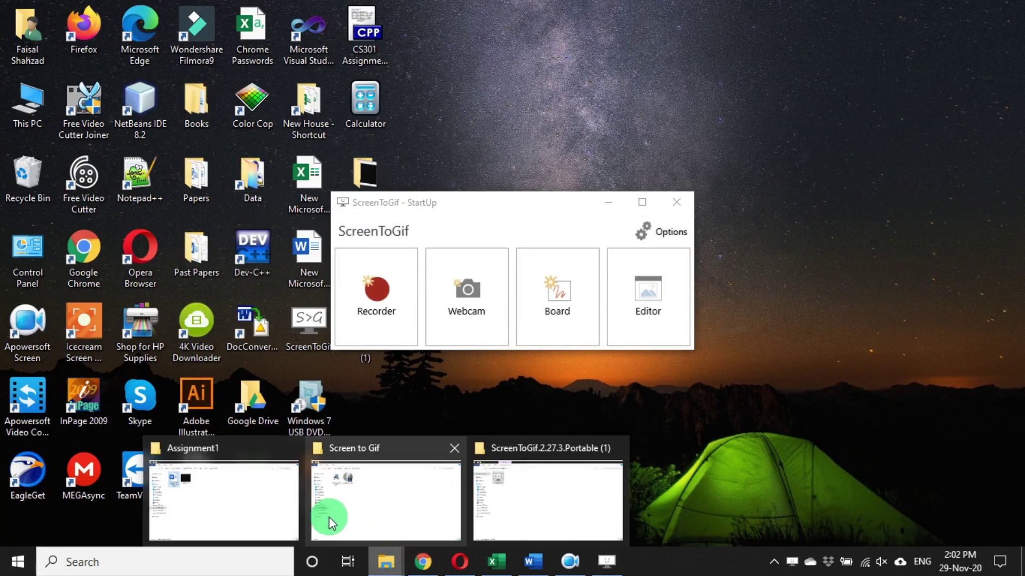
click(372, 510)
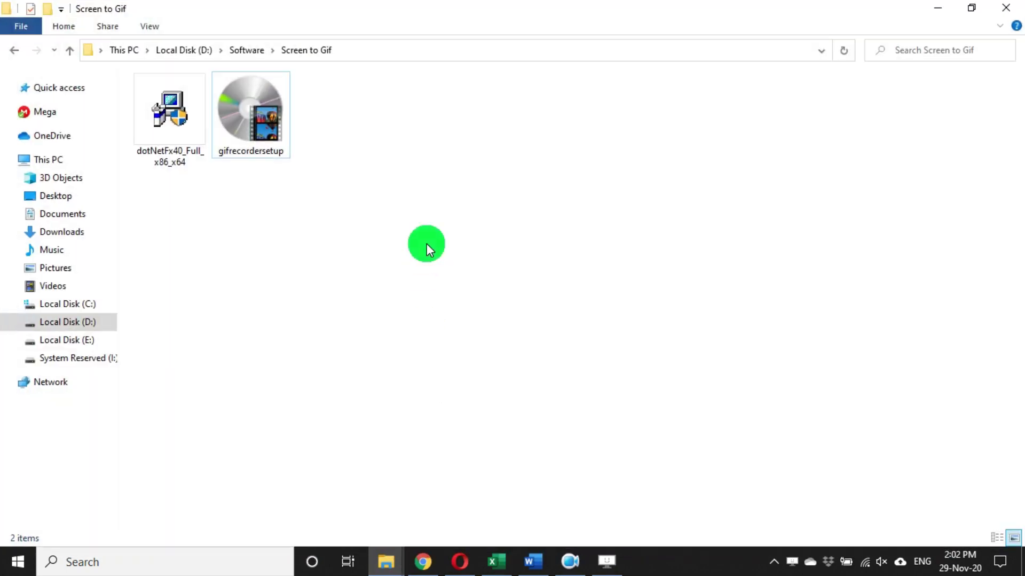
click(168, 140)
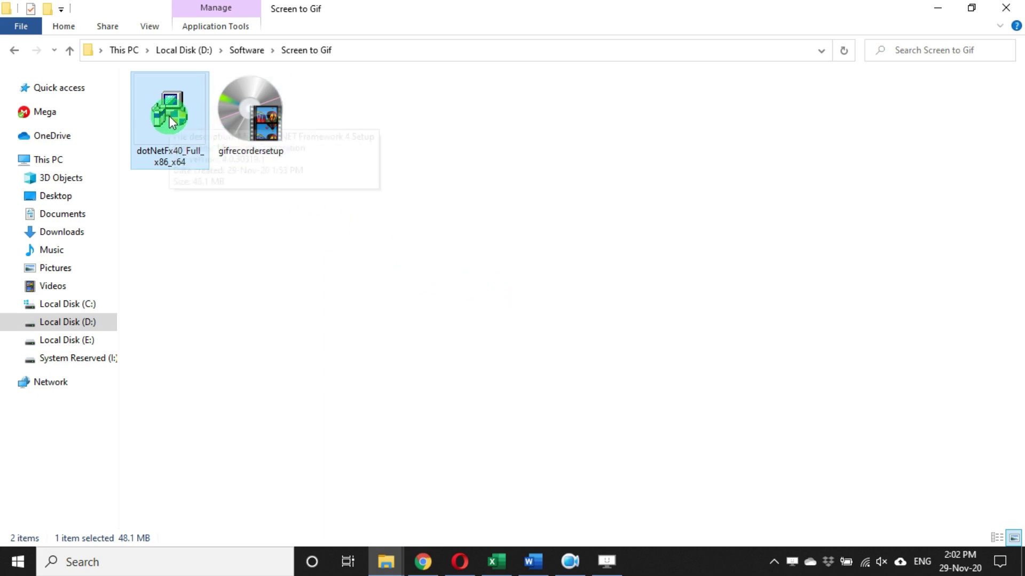
click(608, 561)
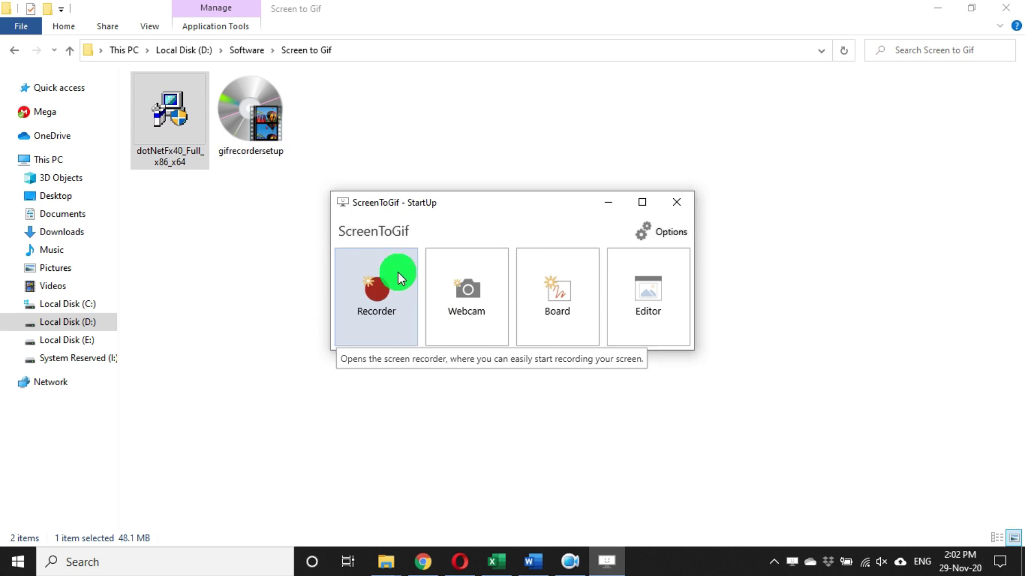
click(422, 560)
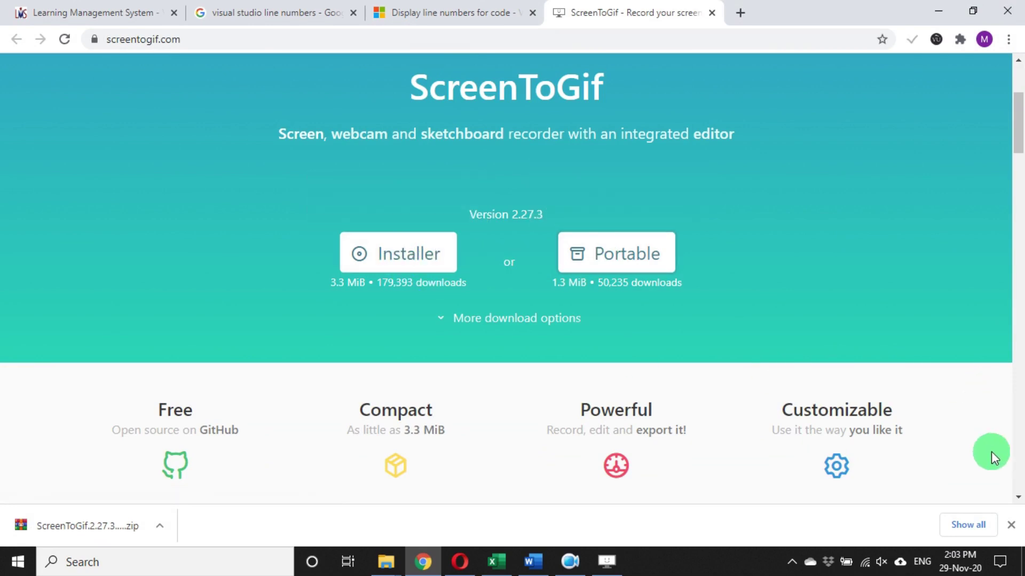
click(1011, 526)
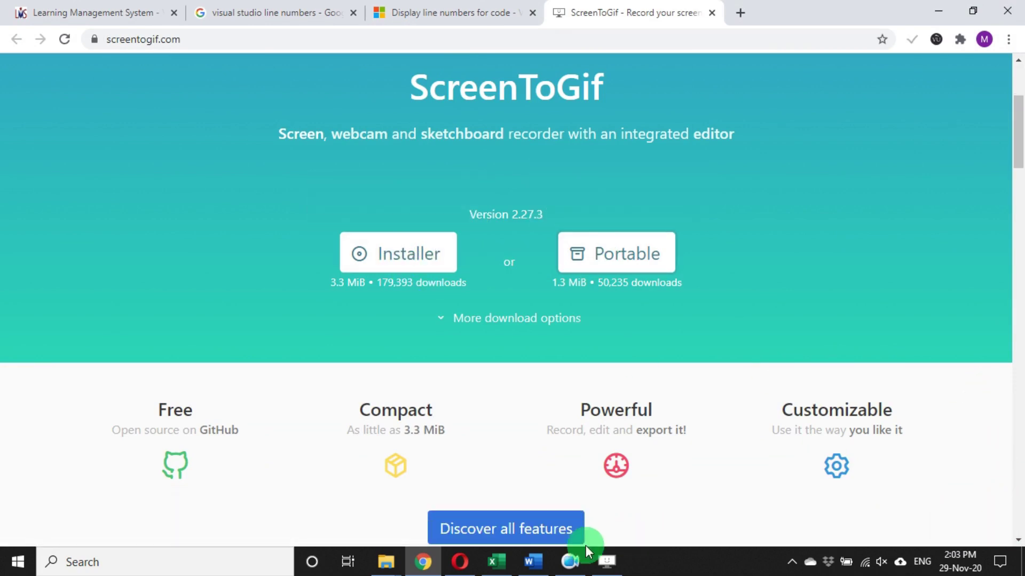
- Minimize the Screen to Gif folder, show StartUp, then switch to the Assignment1 folder window
mouse_move(395, 564)
click(414, 527)
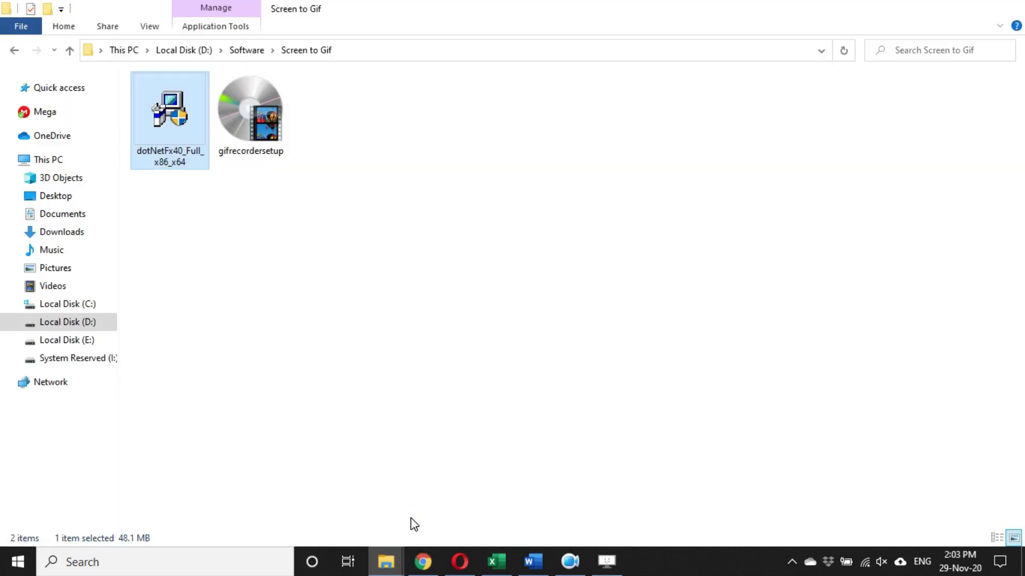
click(938, 9)
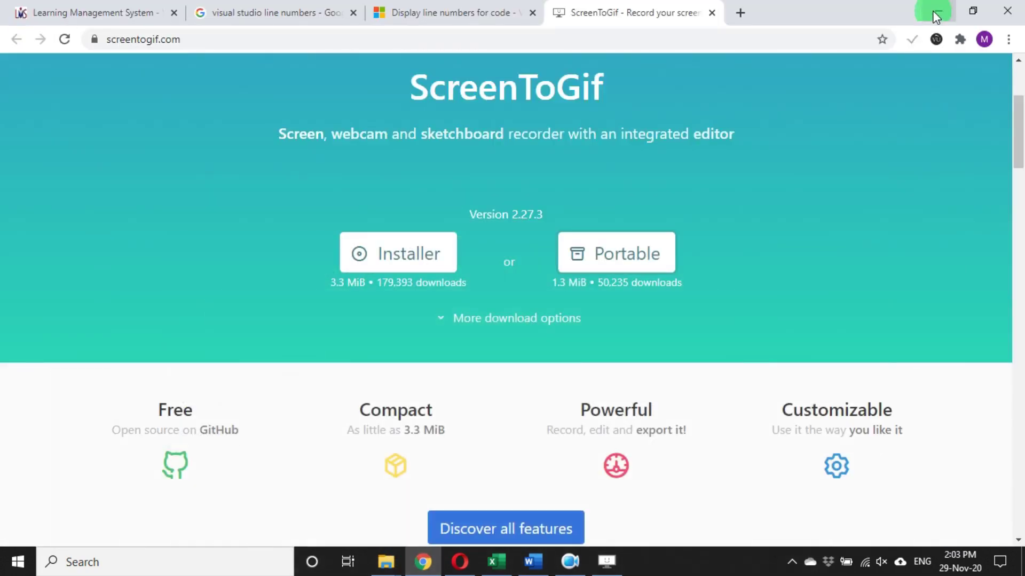
click(608, 560)
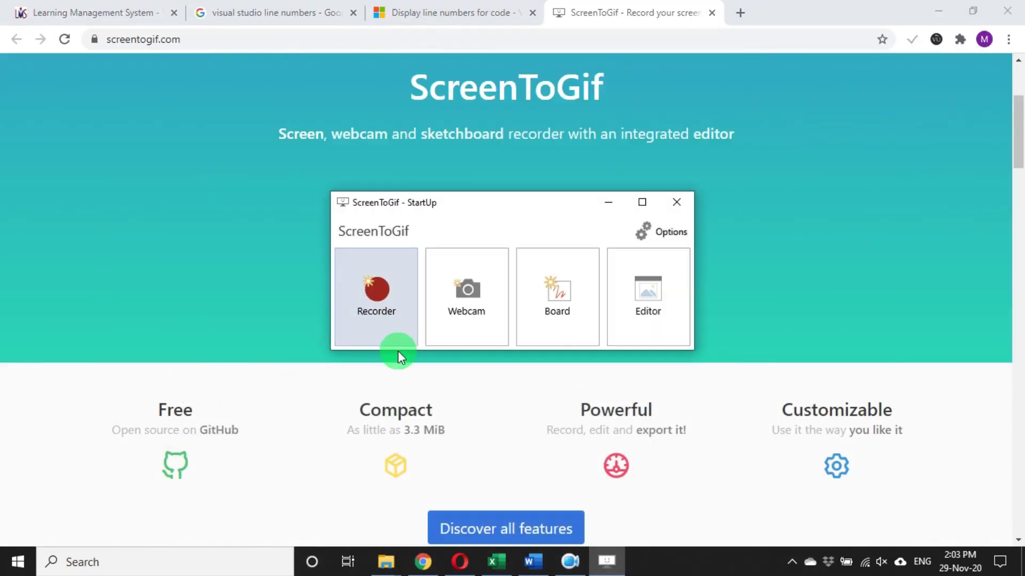
mouse_move(386, 560)
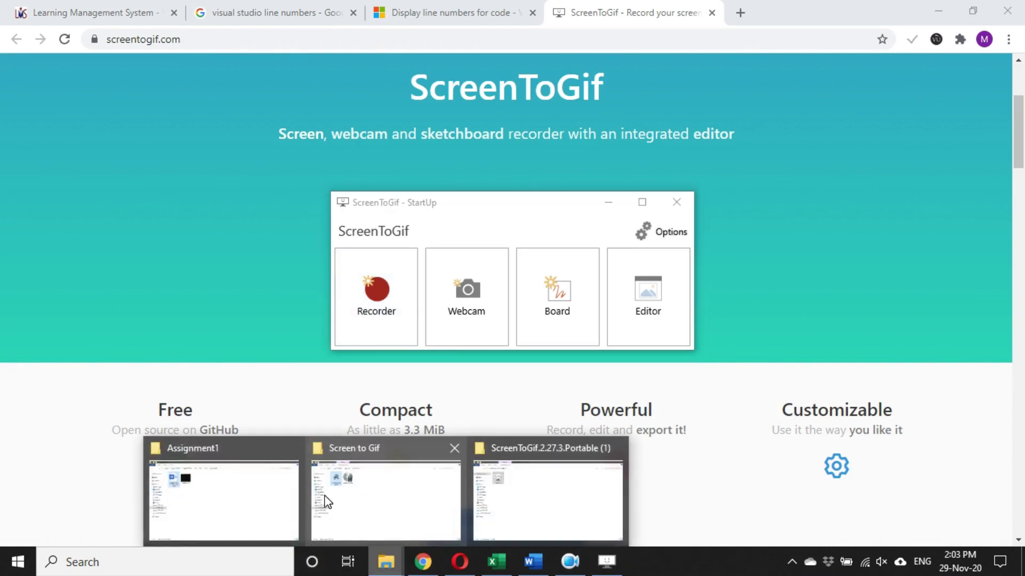
click(253, 487)
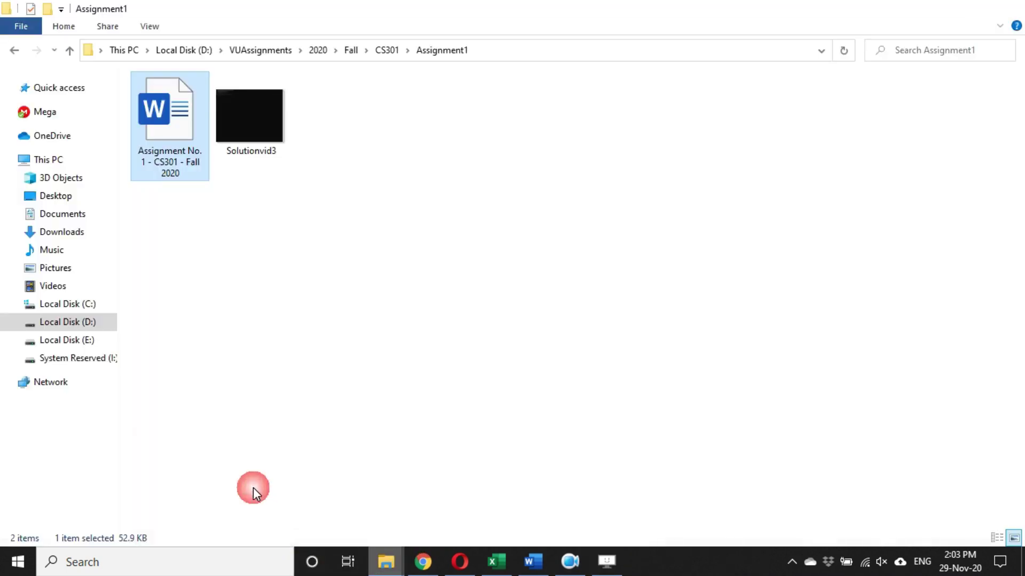
- Open the CS301 Assignment No. 1 Solution file in Dev-C++ and accept the compiler path fix
click(18, 51)
click(335, 110)
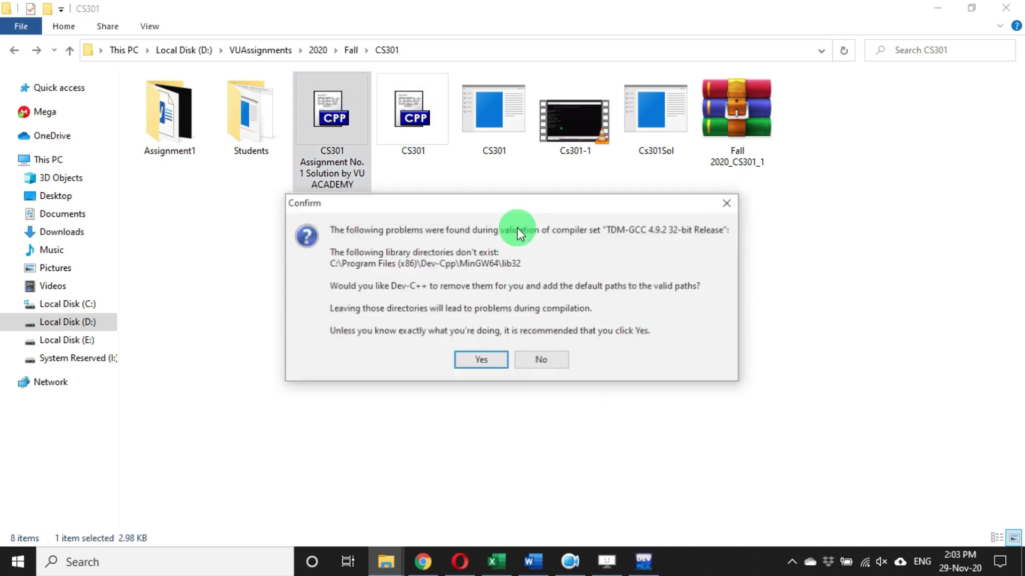
click(487, 361)
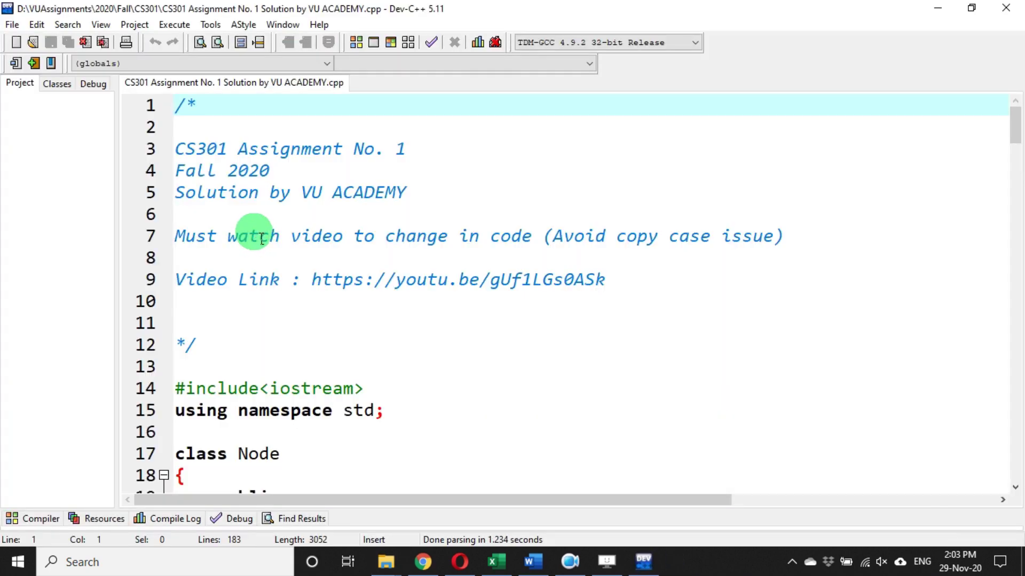
- Copy all the solution code into a new blank Dev-C++ source file
key(ctrl+a)
key(ctrl+c)
key(ctrl+n)
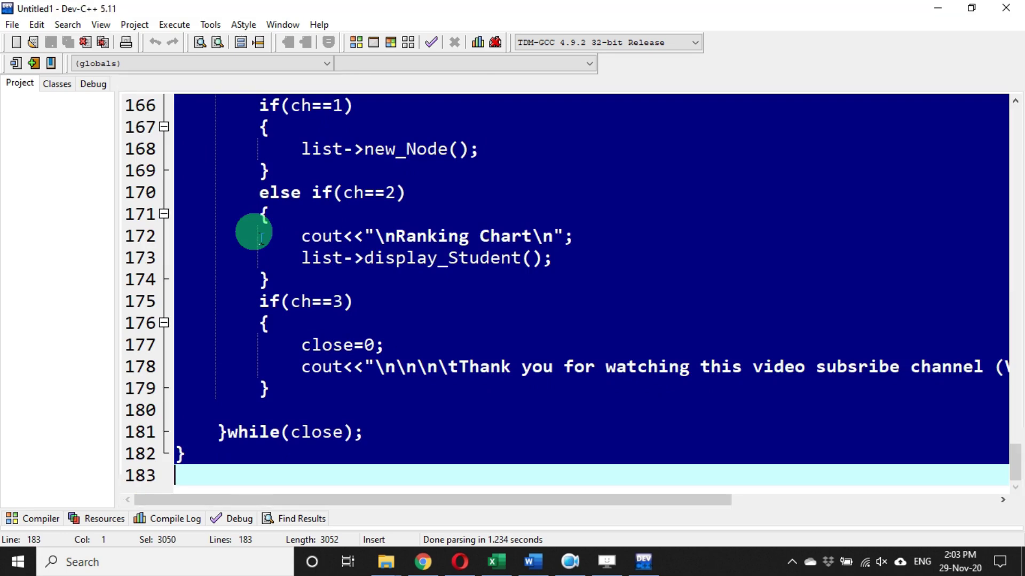
key(ctrl+v)
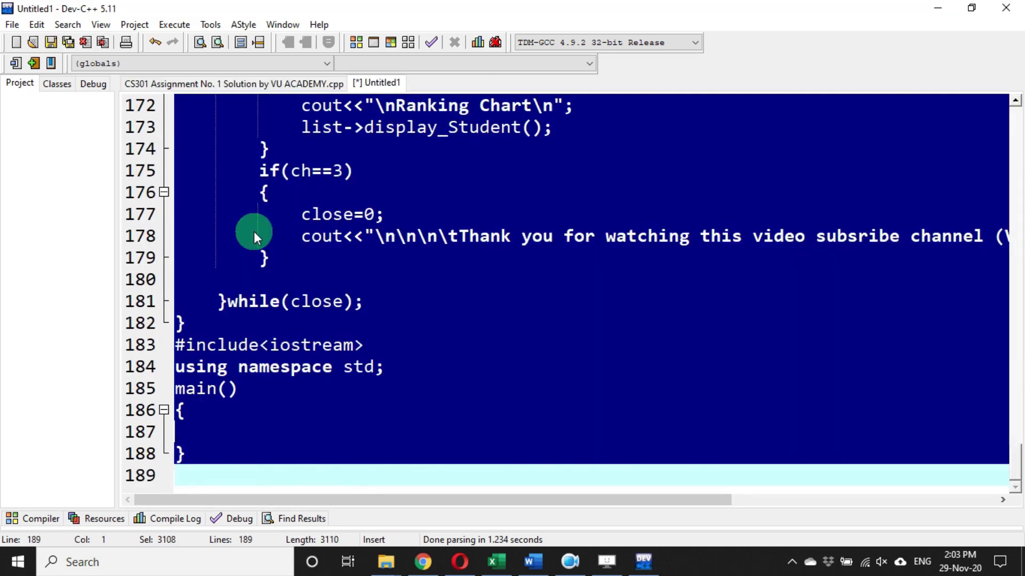
key(ctrl+v)
- Save the new file to the Desktop as CS301.cpp
key(ctrl+s)
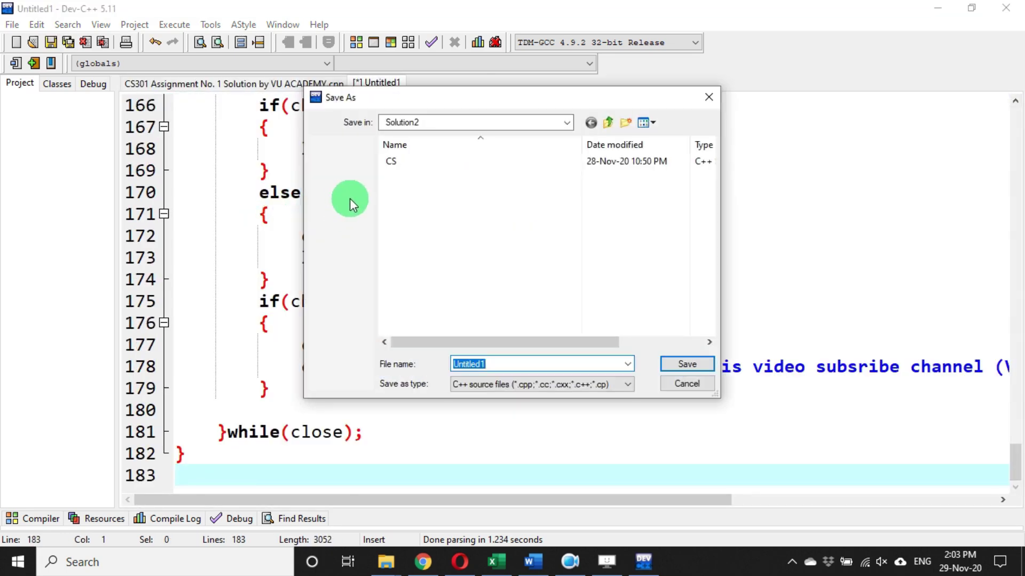
click(608, 124)
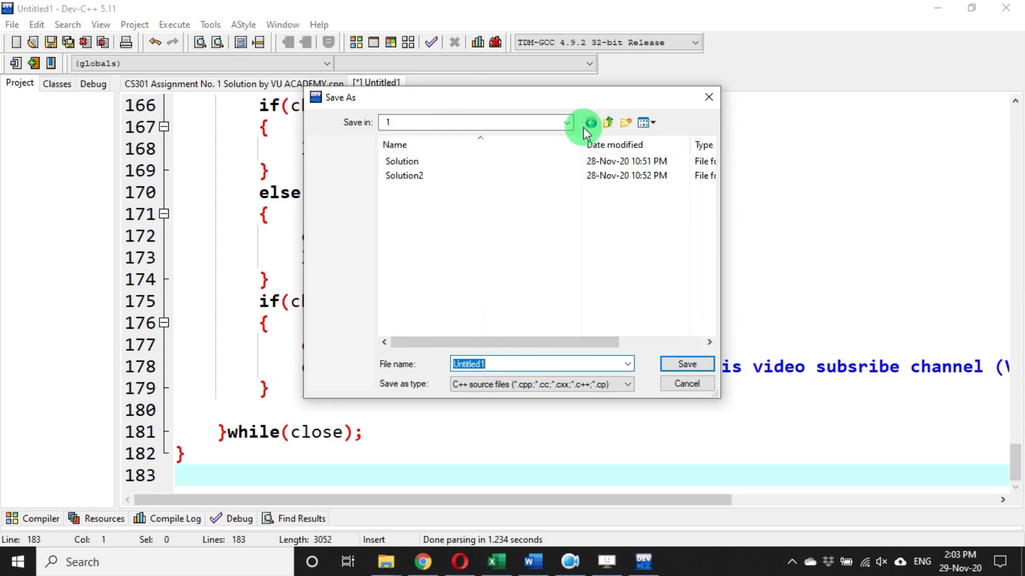
click(570, 124)
click(566, 121)
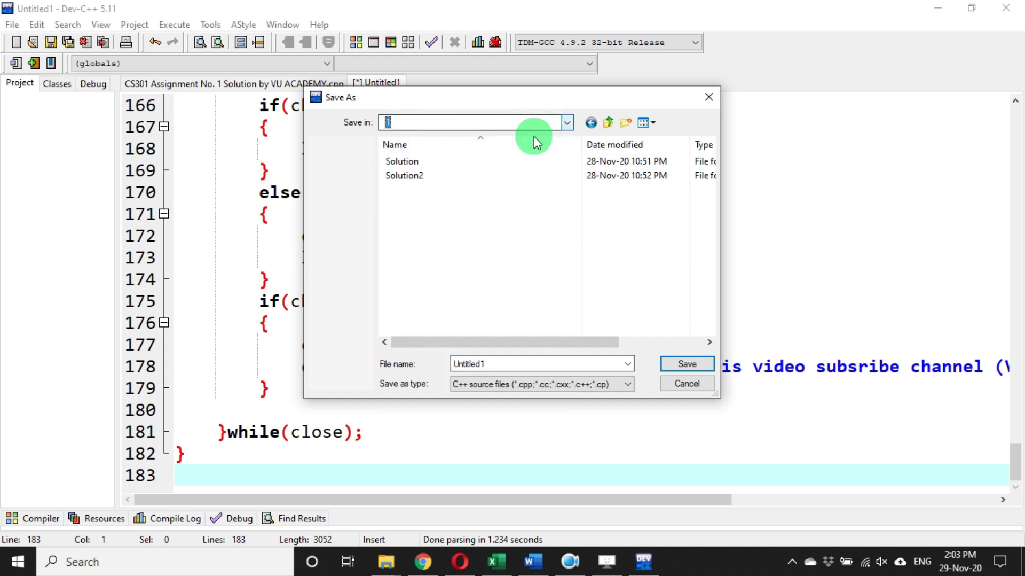
click(563, 129)
scroll(552, 151, up, 1)
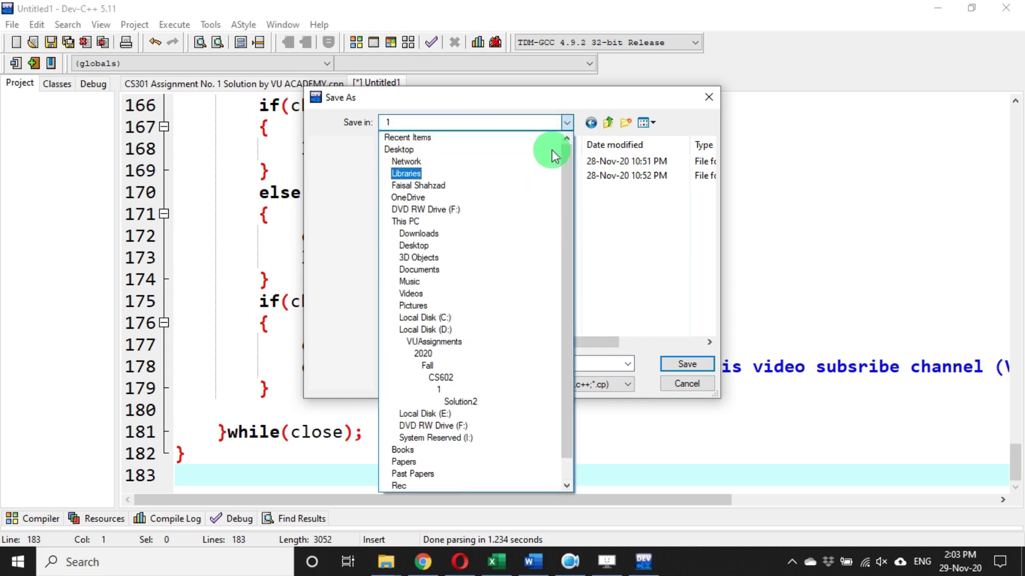
click(414, 145)
double_click(481, 363)
text(C)
click(499, 376)
text(01)
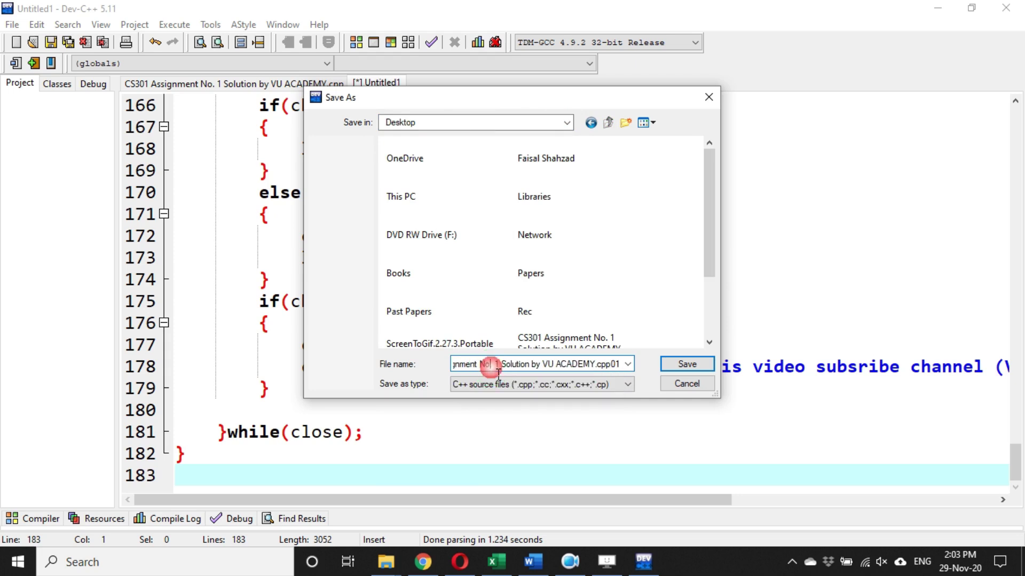
text(.)
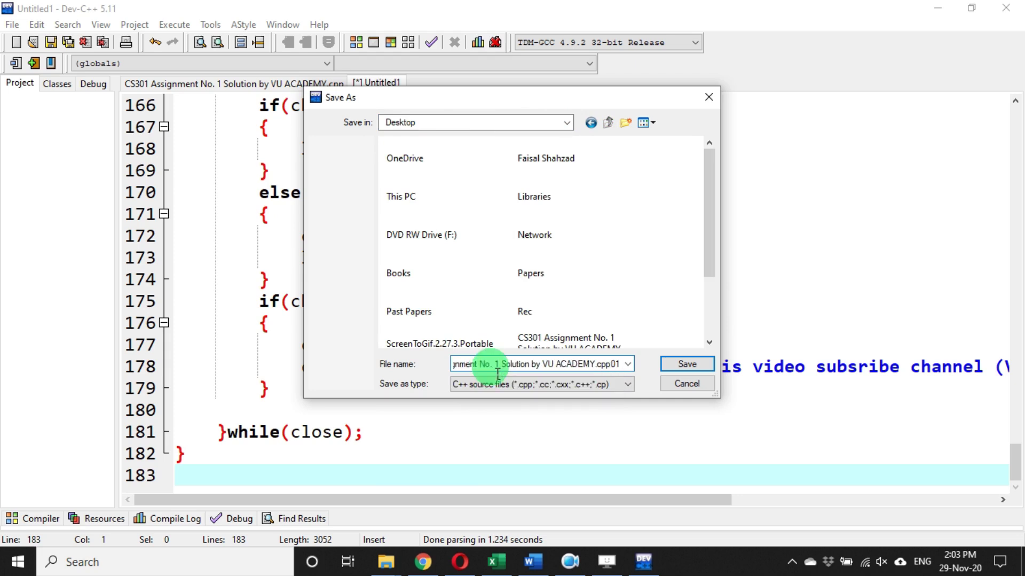
key(ctrl+a)
key(BackSpace)
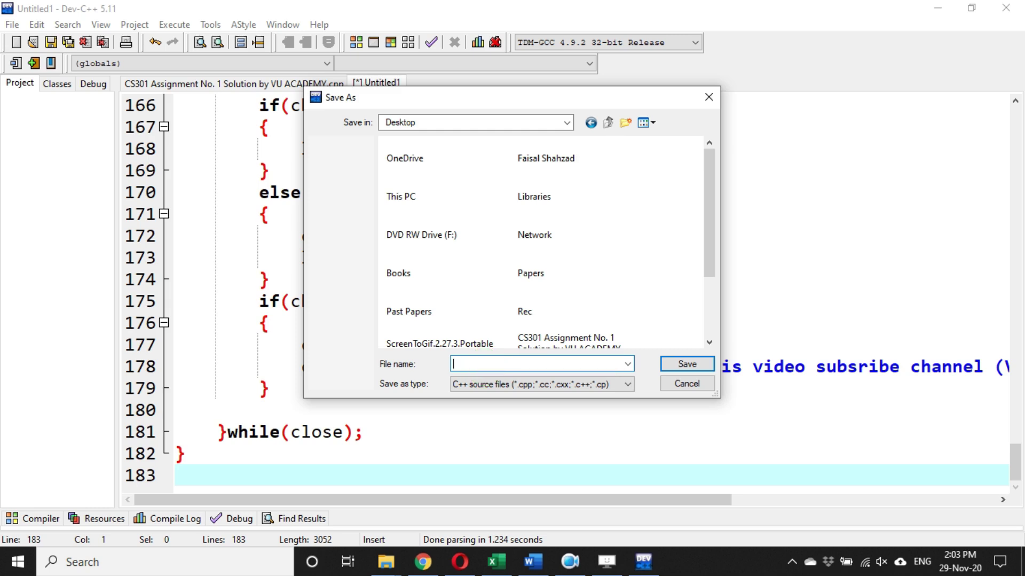
text(CS301)
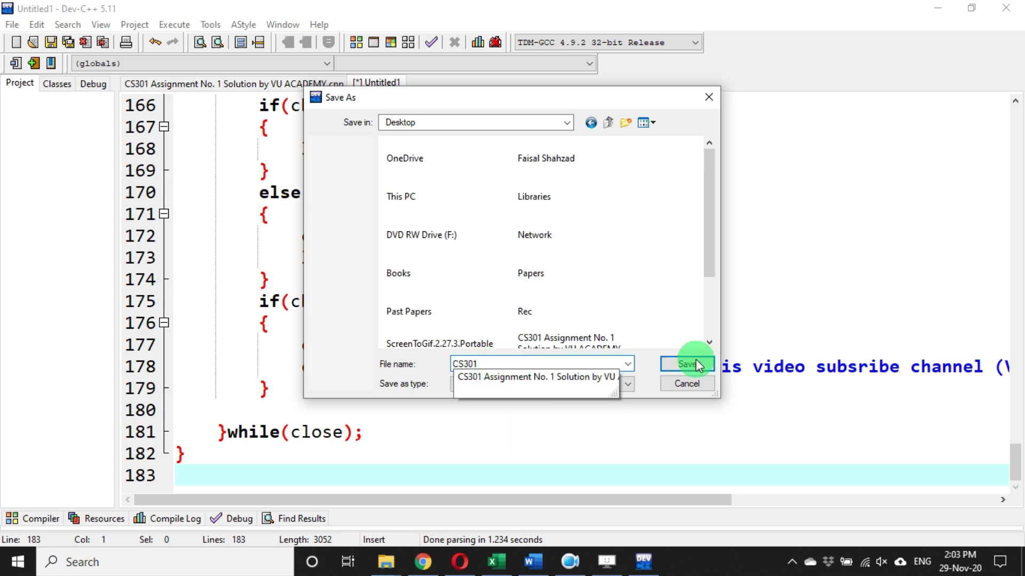
click(706, 364)
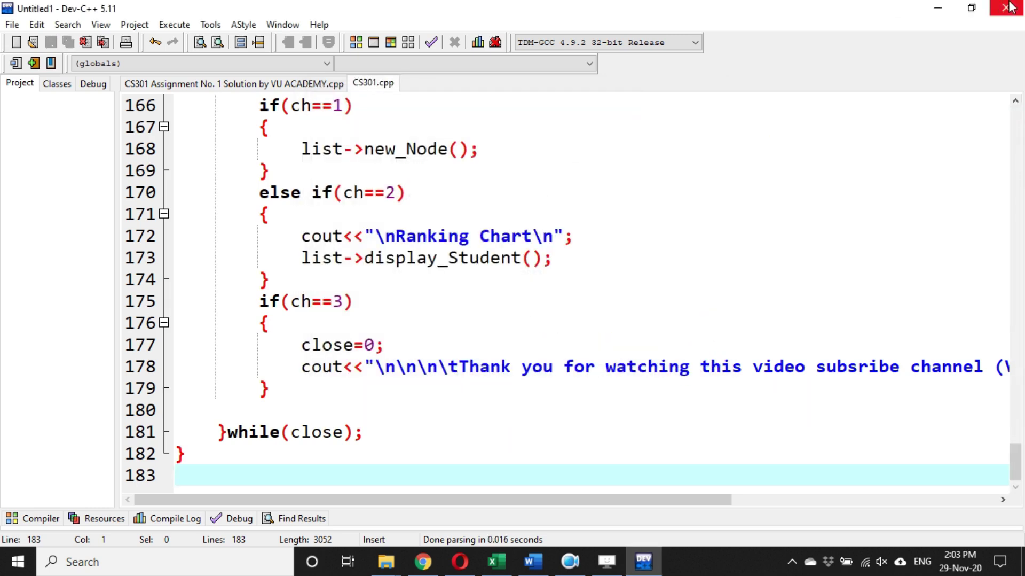
- Close the original solution file tab so only CS301.cpp remains, then bring up ScreenToGif
scroll(673, 227, up, 3)
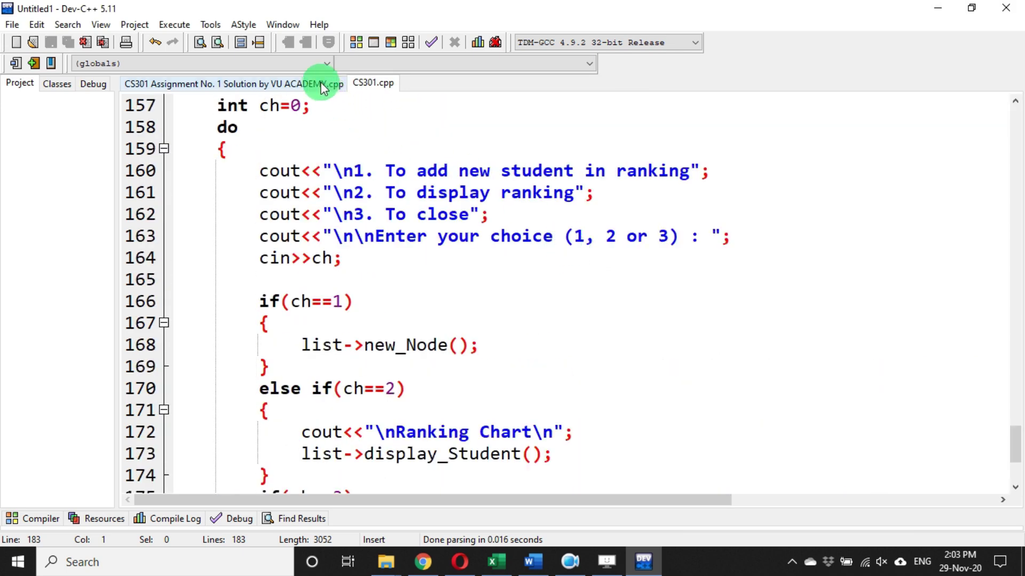
right_click(322, 83)
click(347, 126)
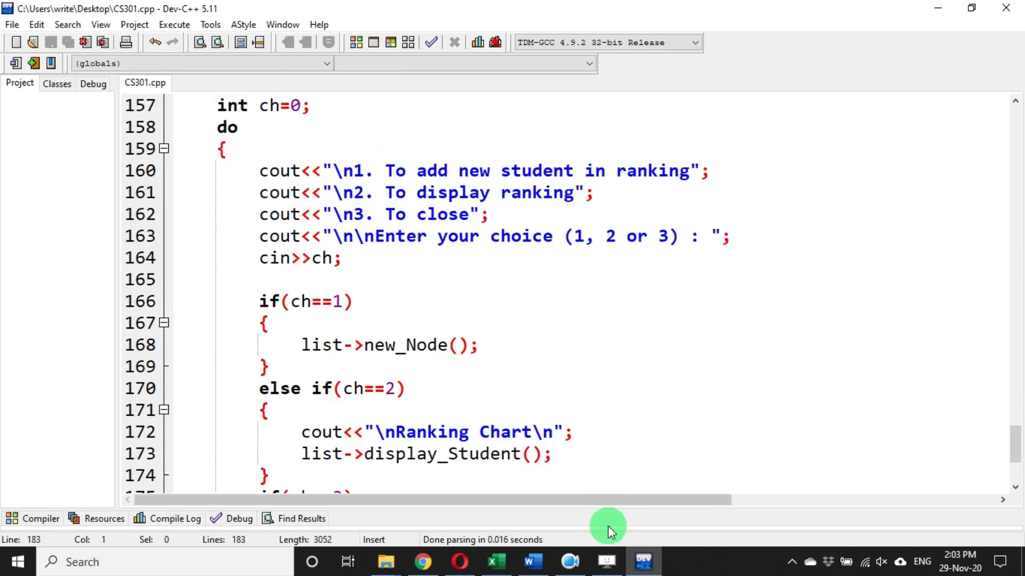
click(607, 560)
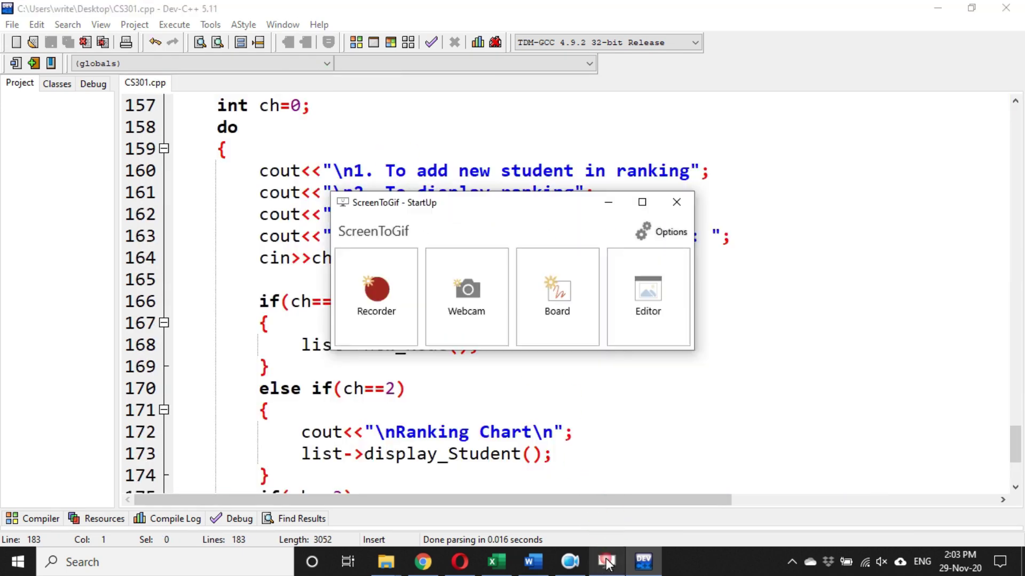
- Launch Recorder and drag its frame corners out to 1350 × 661 px over the Dev-C++ window
click(375, 290)
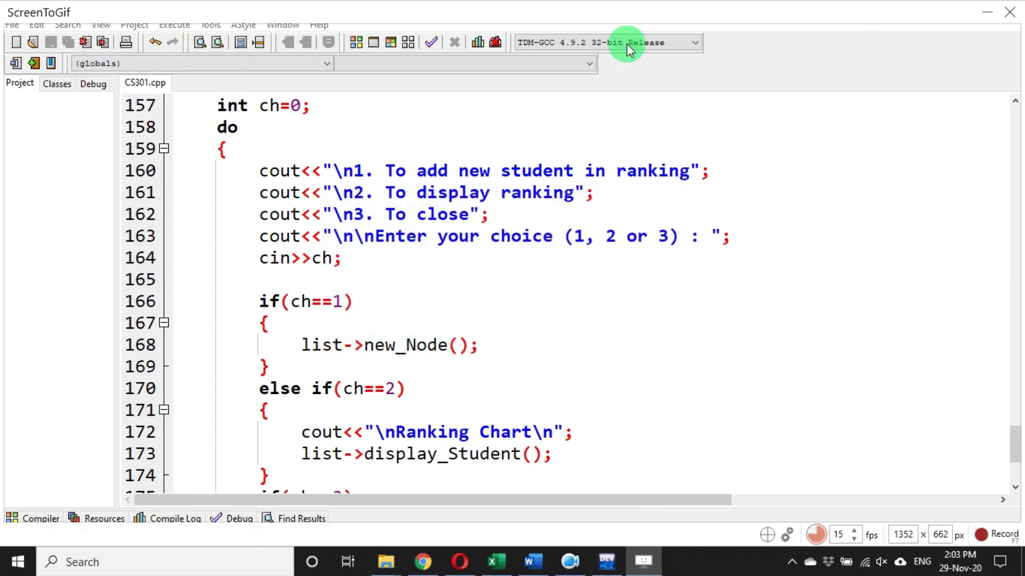
drag(78, 34, 330, 110)
click(938, 8)
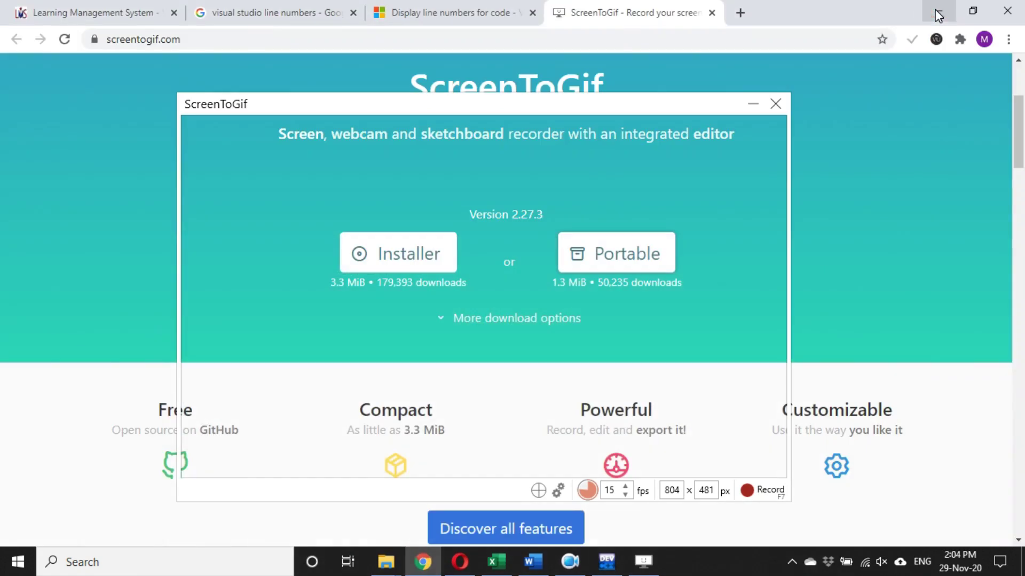
click(942, 9)
drag(620, 100, 644, 85)
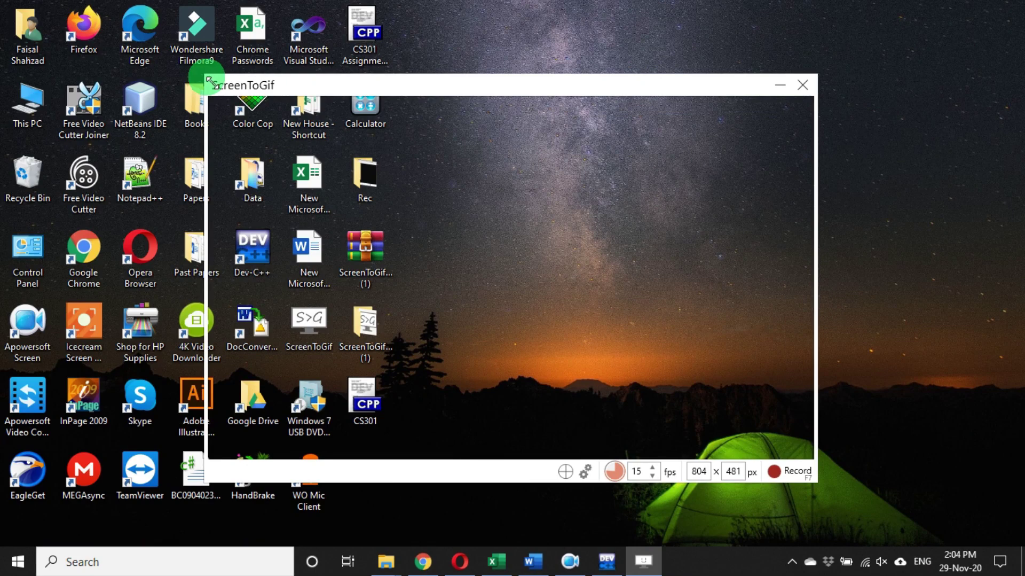
drag(211, 81, 7, 6)
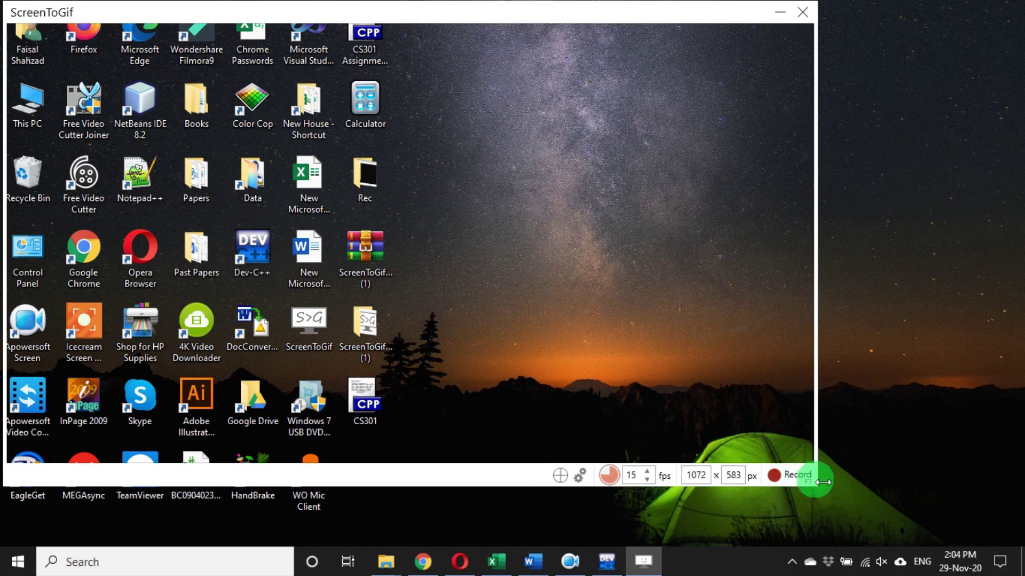
drag(821, 490, 1024, 544)
drag(742, 556, 731, 552)
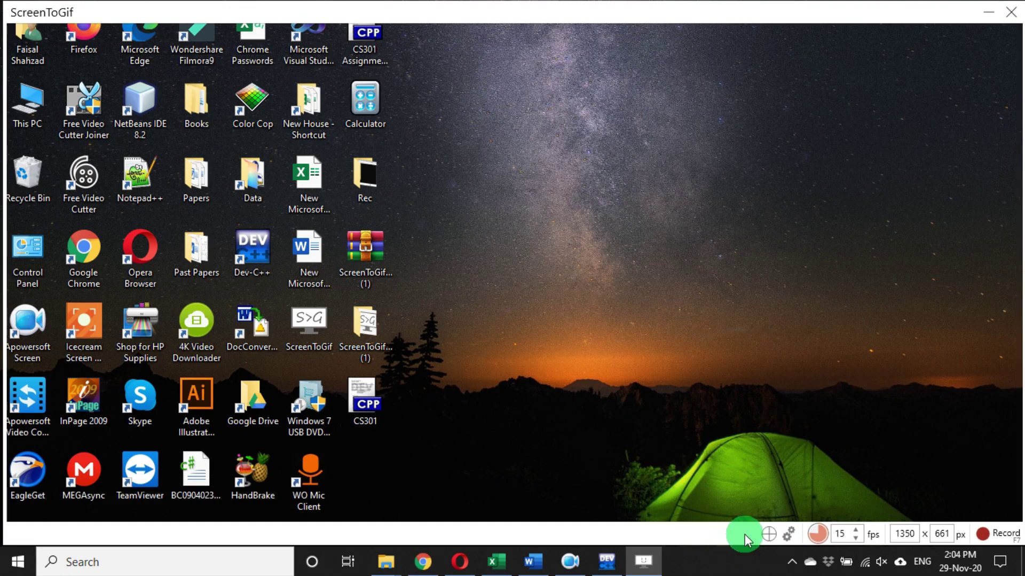
click(608, 561)
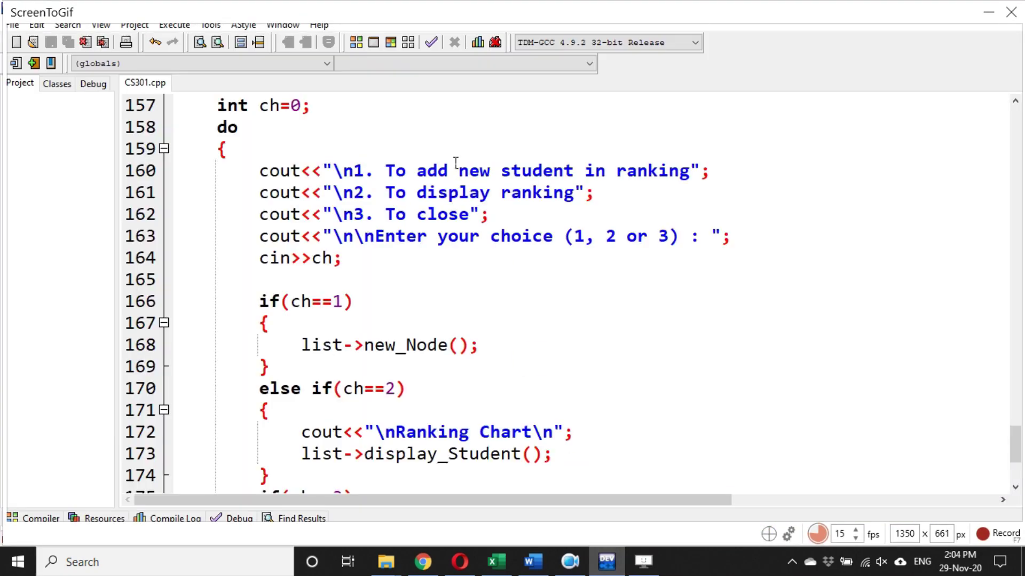
- Run CS301.cpp, confirming the compile, so CS301.exe shows its three-option menu
click(376, 42)
click(496, 319)
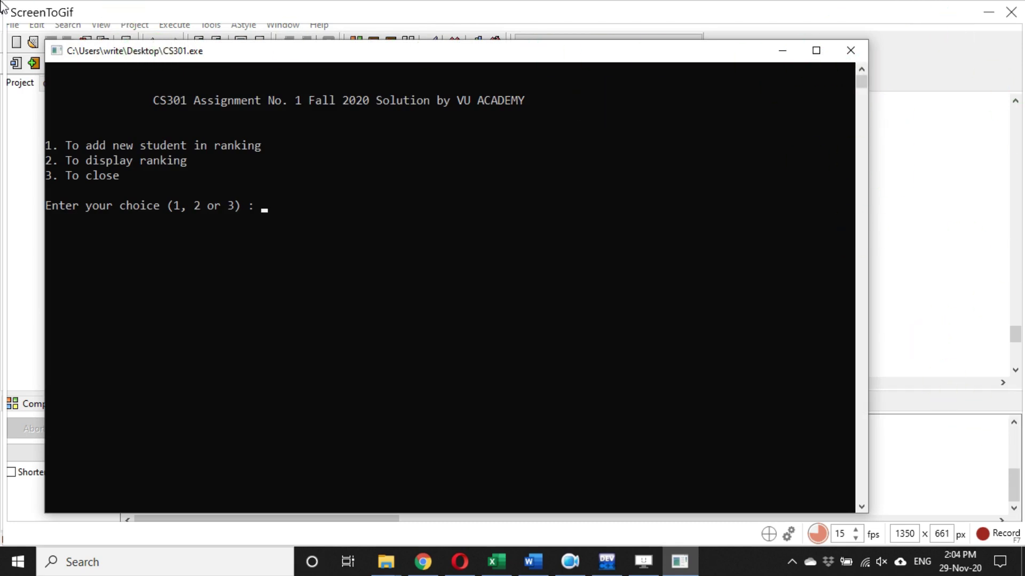
- Reposition and narrow the recorder frame to 1107 × 647 around the console window
drag(3, 6, 48, 32)
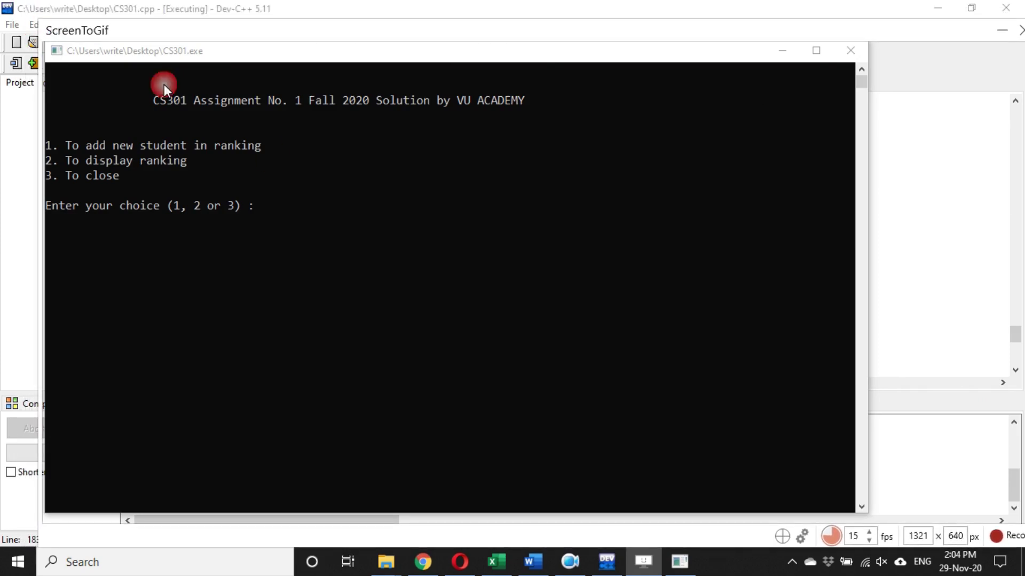
drag(919, 34, 852, 18)
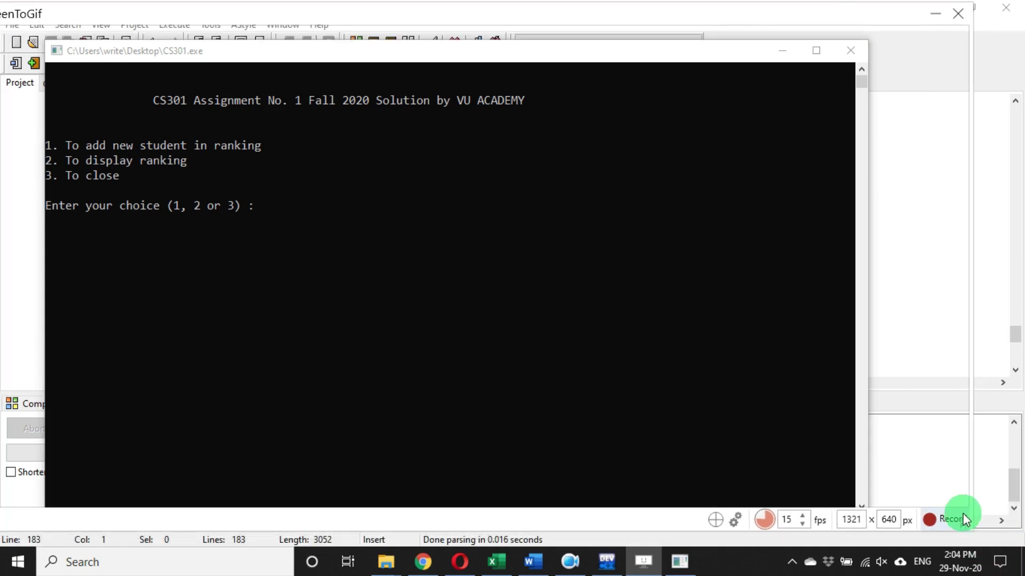
drag(978, 534, 877, 541)
drag(329, 31, 388, 33)
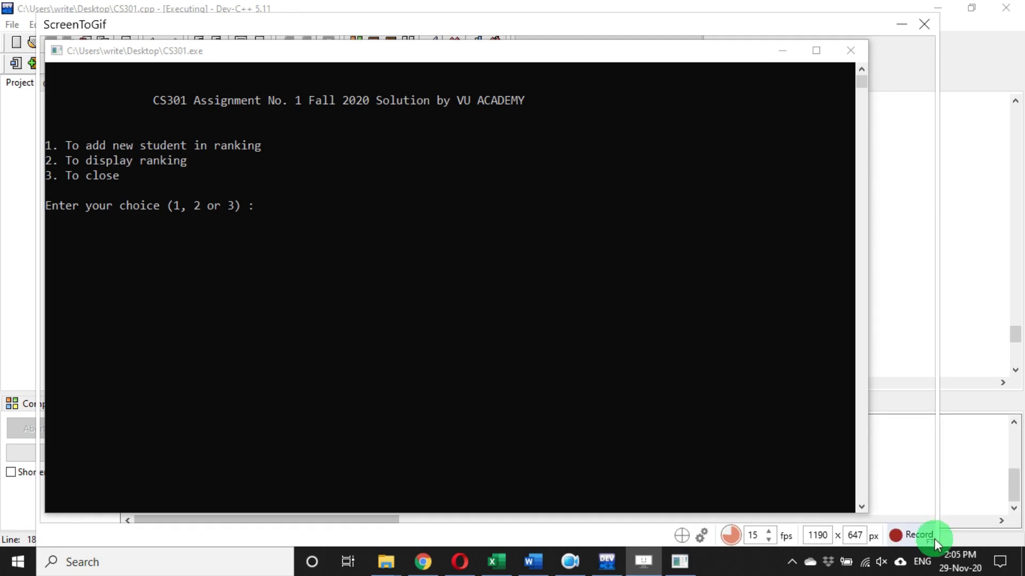
drag(945, 544, 883, 542)
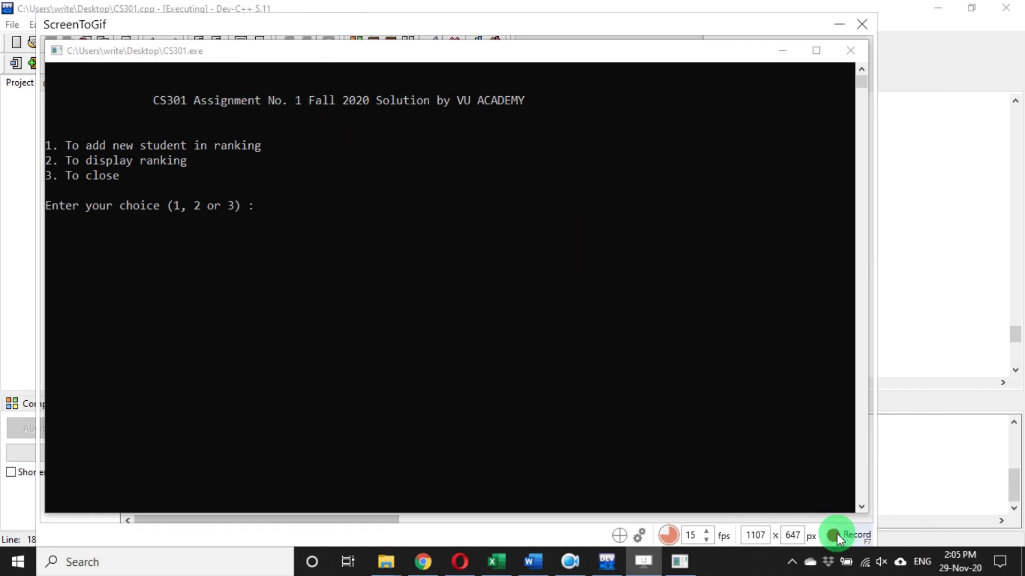
- Open Solutionvid3.gif from the Assignment1 folder for viewing
click(258, 209)
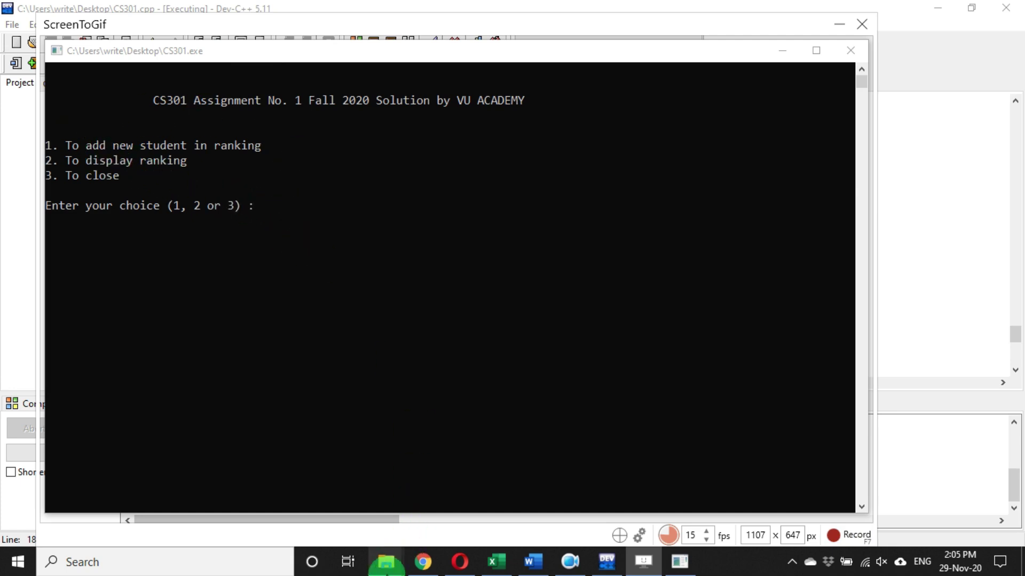
click(183, 152)
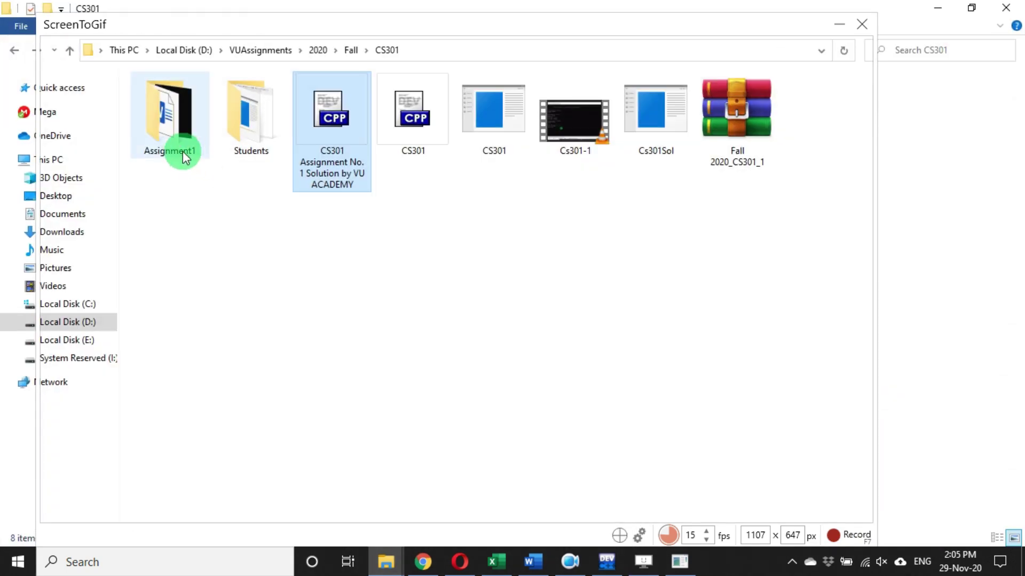
double_click(184, 151)
click(261, 154)
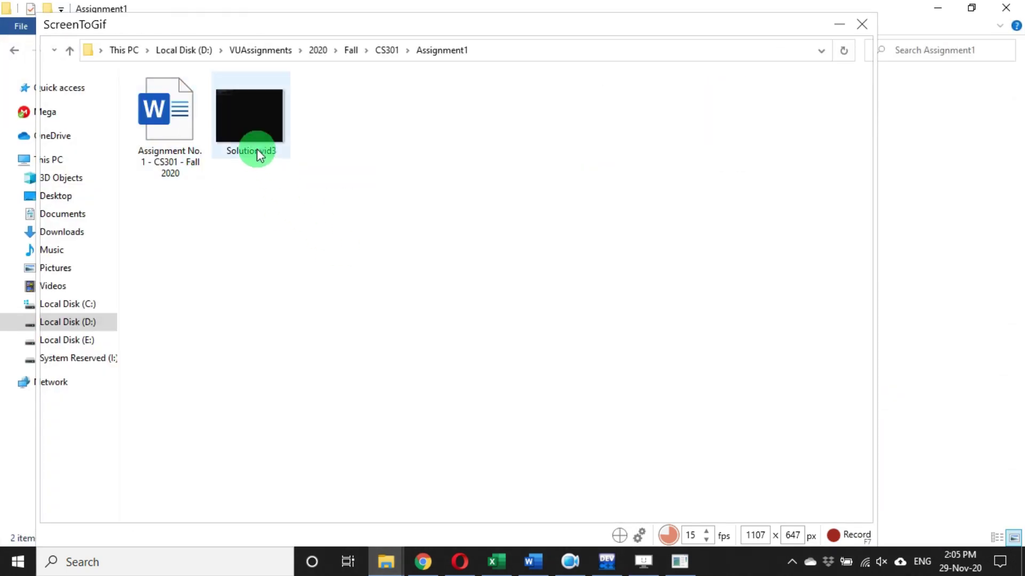
double_click(245, 123)
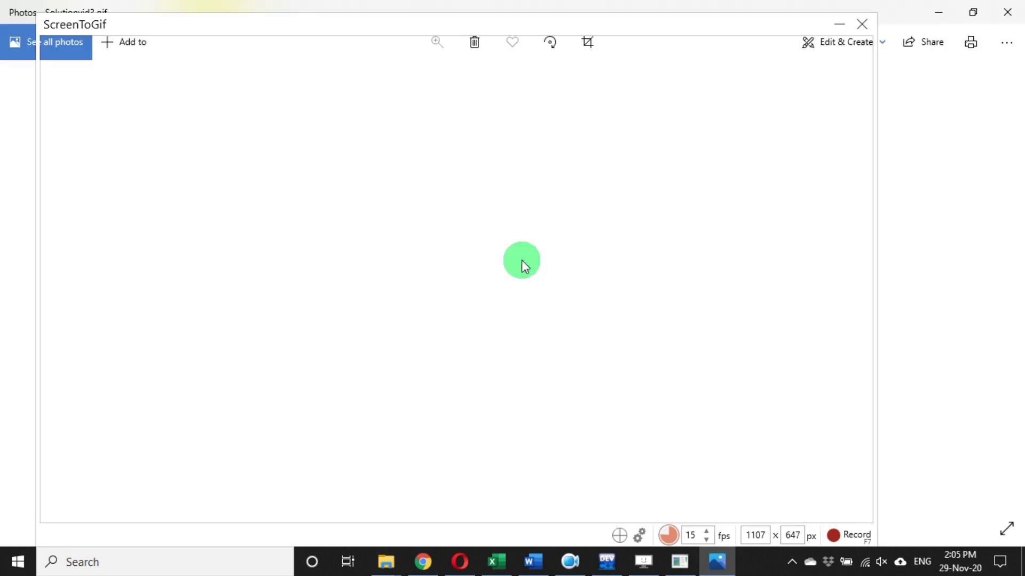
- Watch the Solutionvid3.gif sample run, check the assignment in Word, then close Photos
click(840, 25)
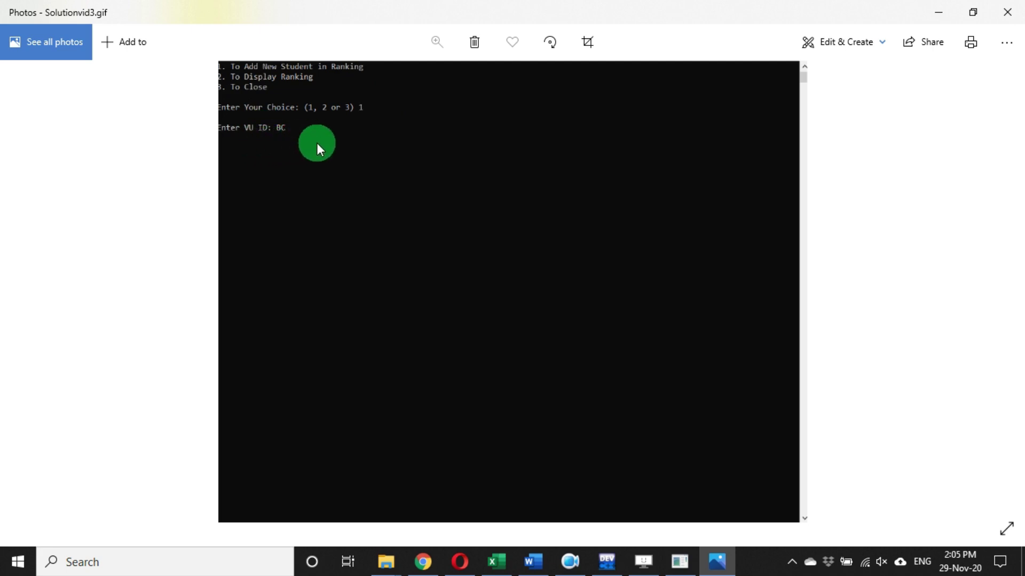
click(533, 560)
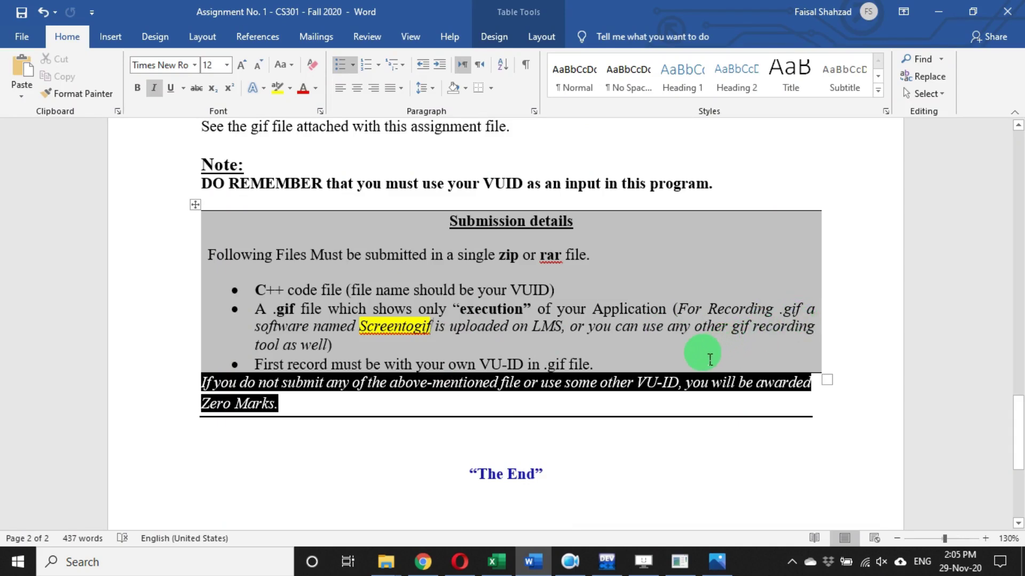
click(717, 560)
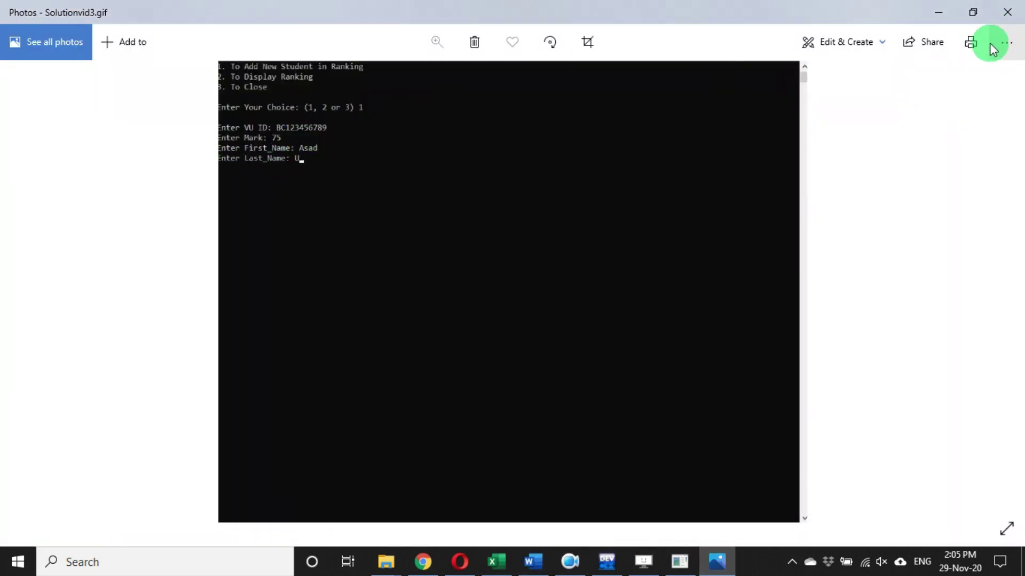
click(1008, 11)
- Bring back the ScreenToGif recorder frame and start recording the CS301 console
click(607, 560)
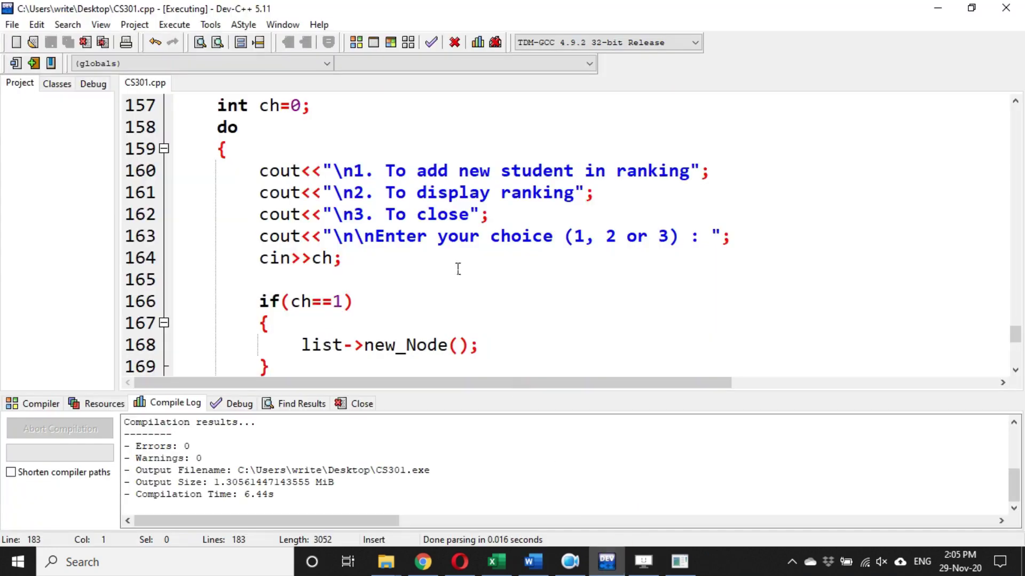
click(643, 560)
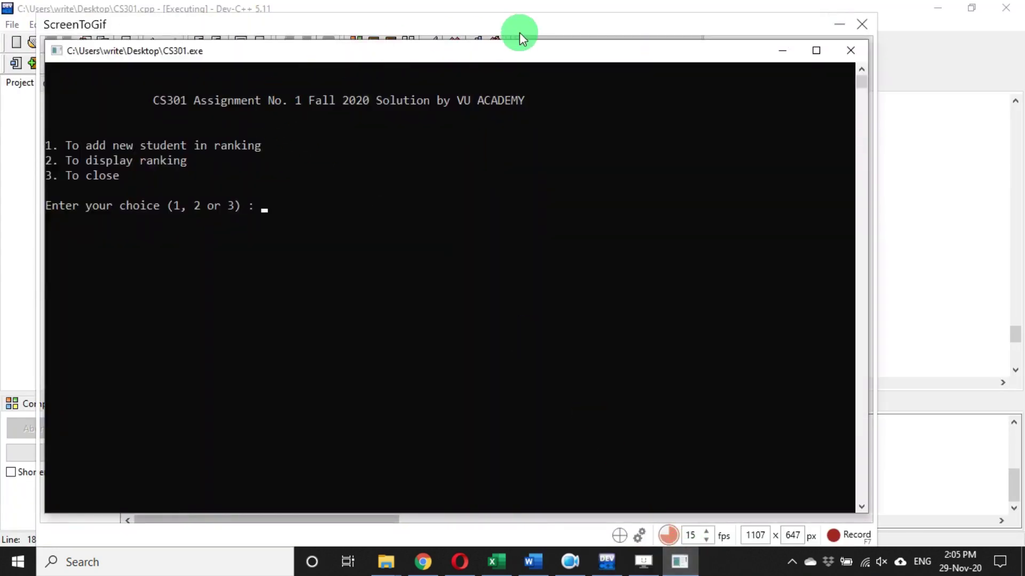
click(517, 33)
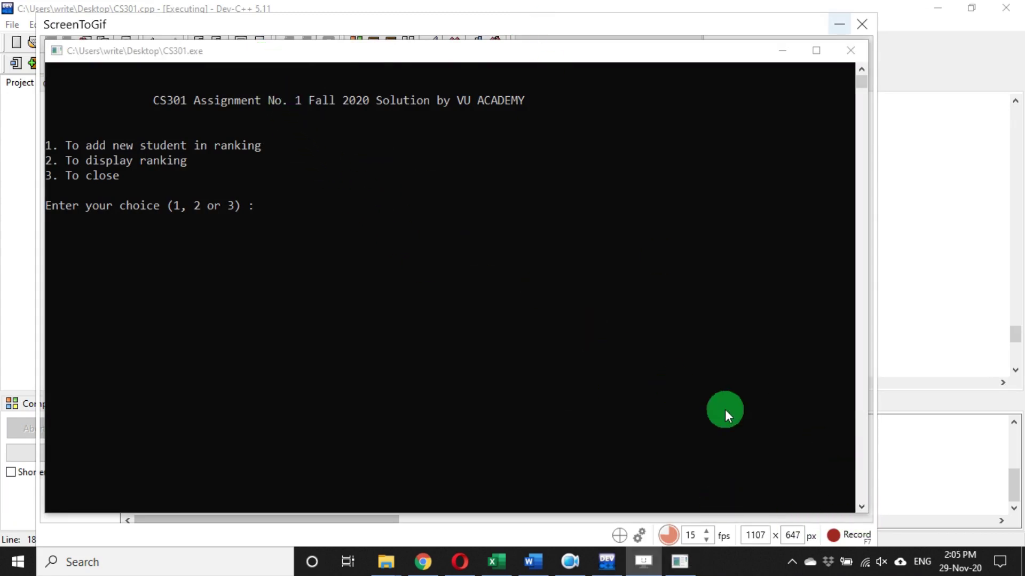
click(841, 536)
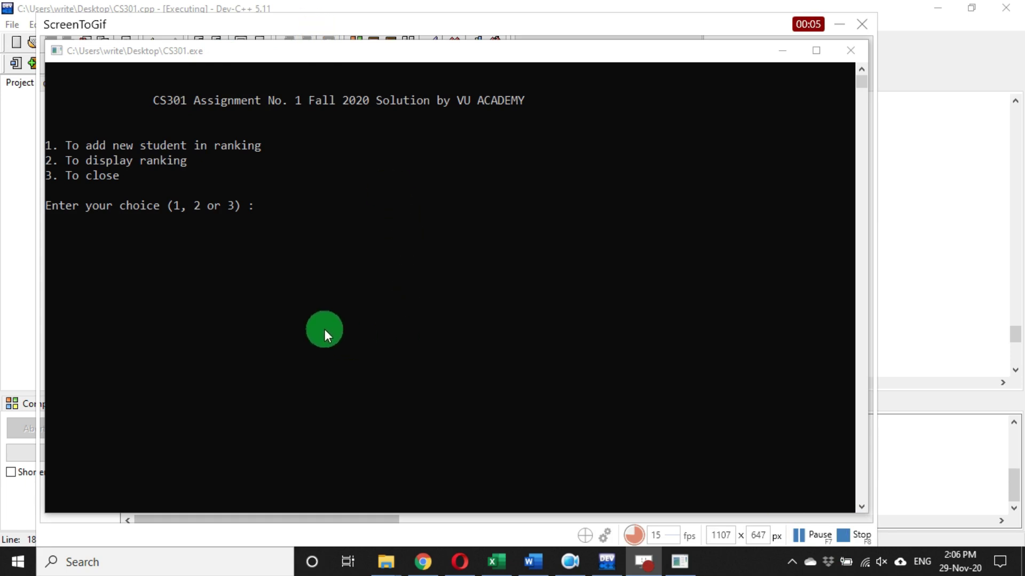
- Add a student via menu choice 1 with a VU ID, 85 marks, and first and last names
click(314, 57)
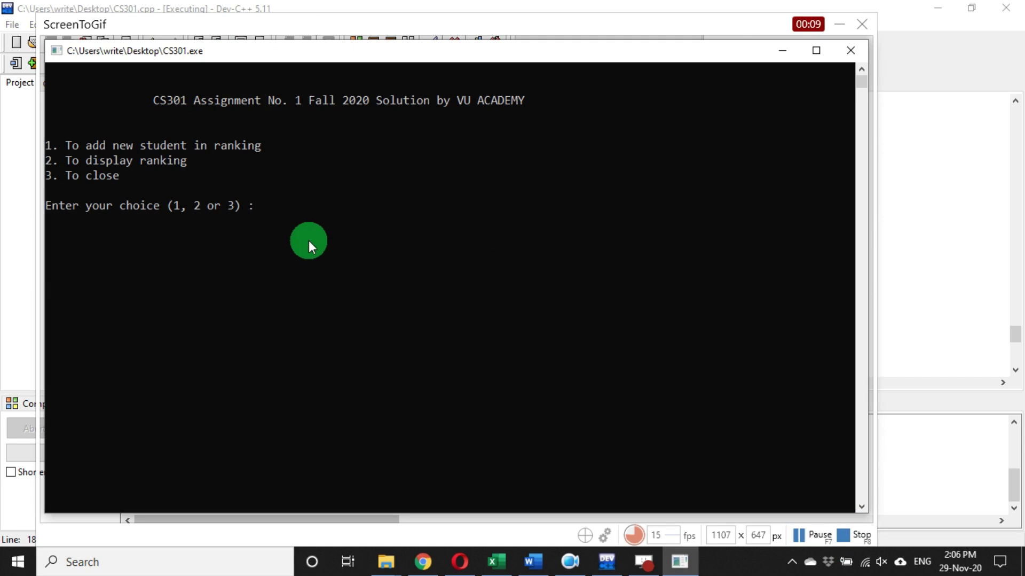
text(1)
key(Return)
text(BC123456789)
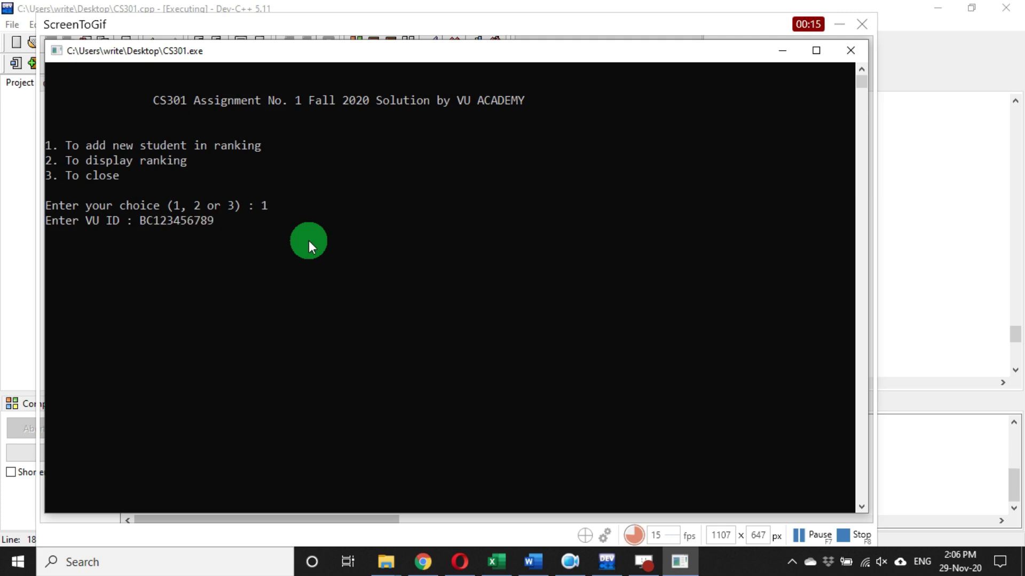
key(Return)
text(85)
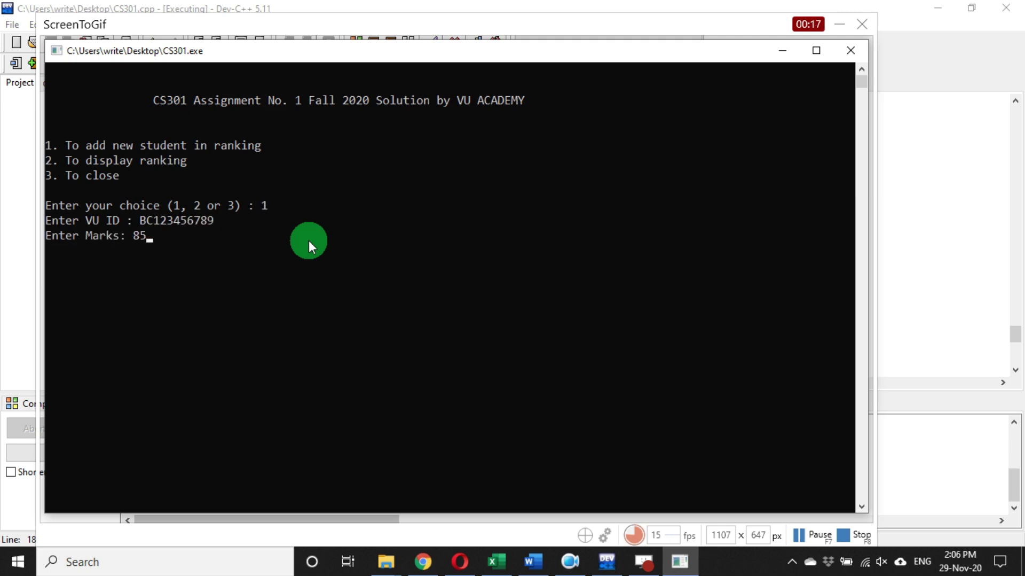
key(Return)
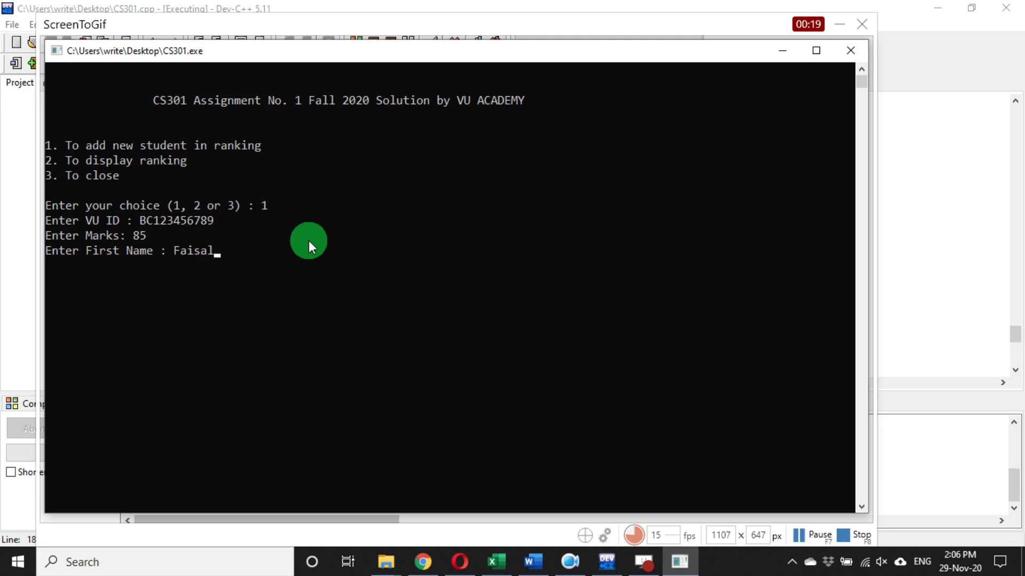
key(Return)
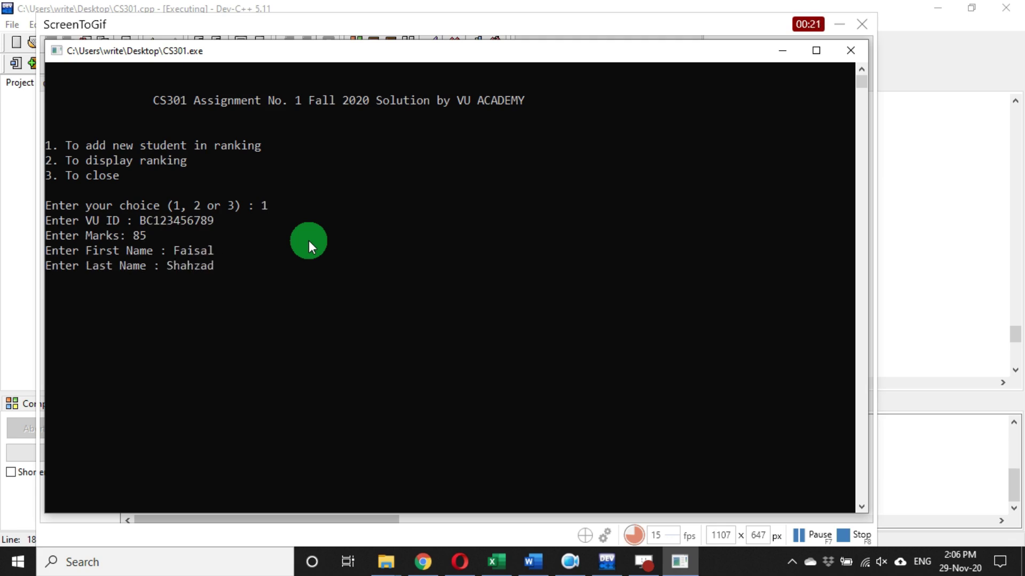
key(Return)
- Add a second student with another VU ID, 80 marks, and first and last names
text(1)
key(Return)
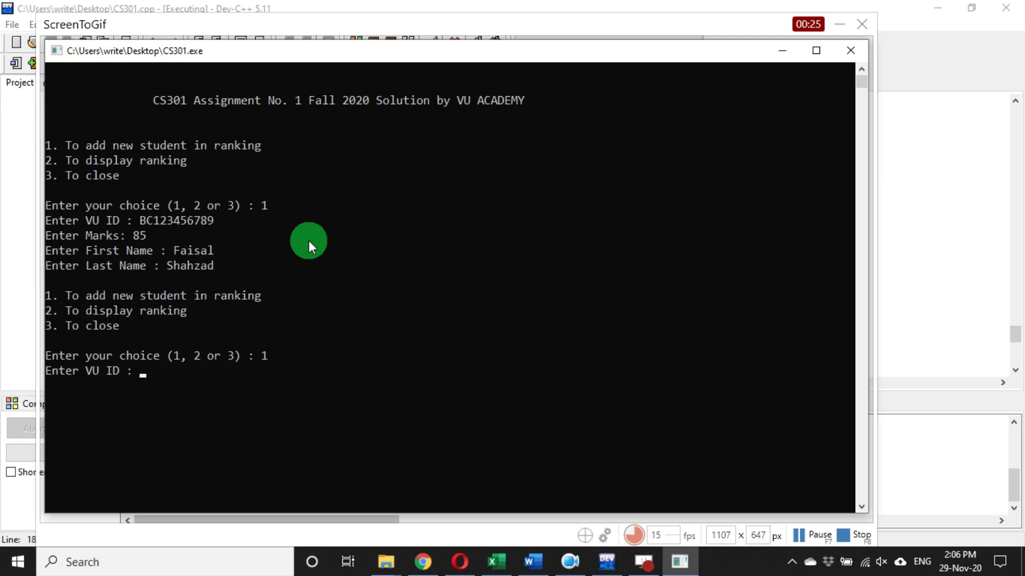
text(BC147852369)
key(Return)
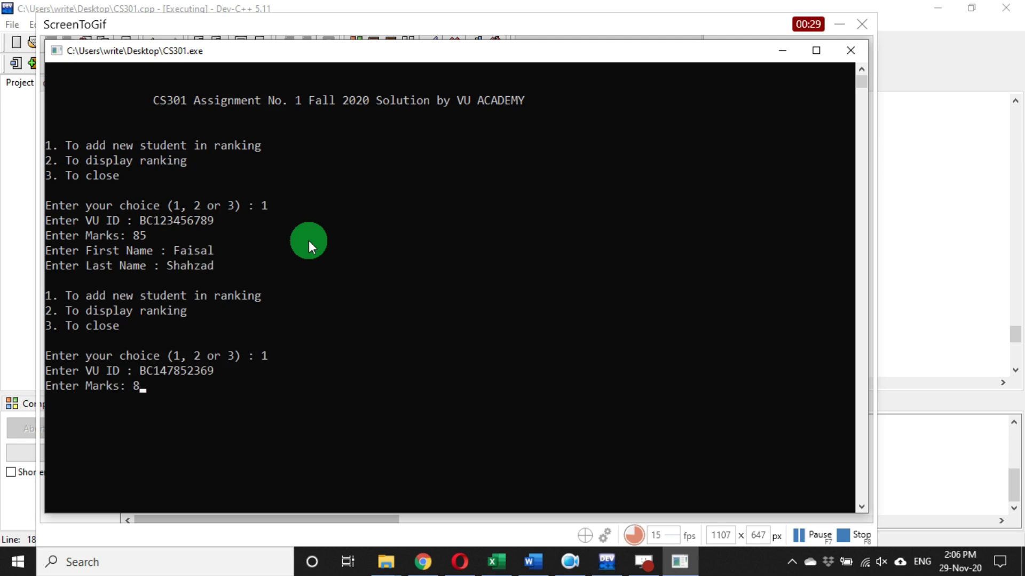
text(80)
key(Return)
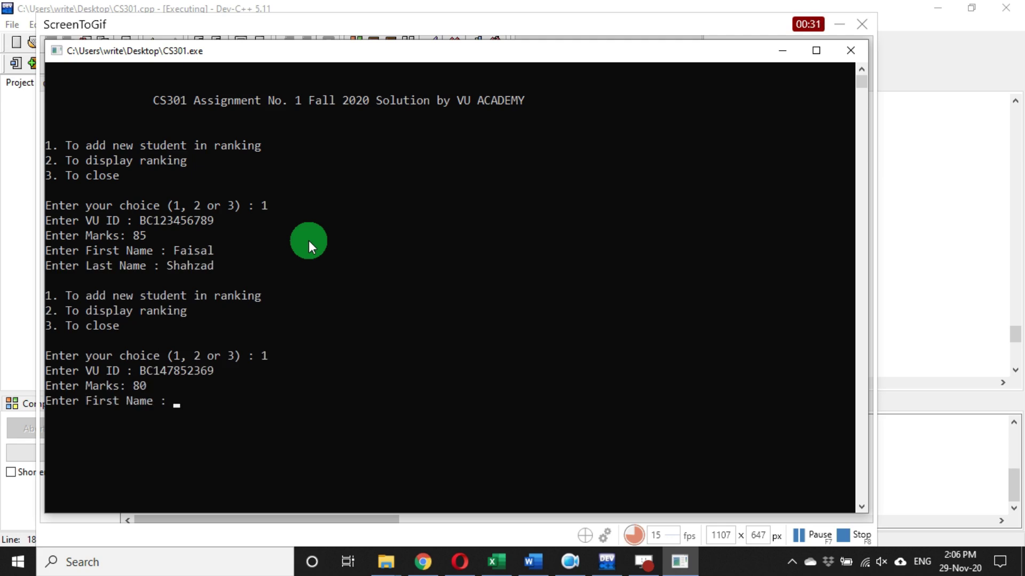
key(Return)
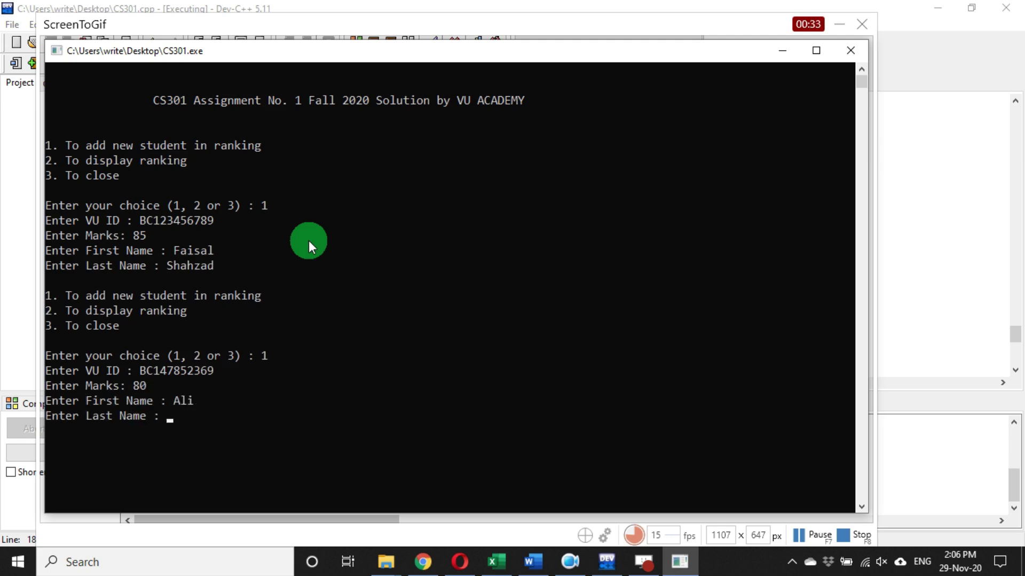
key(Return)
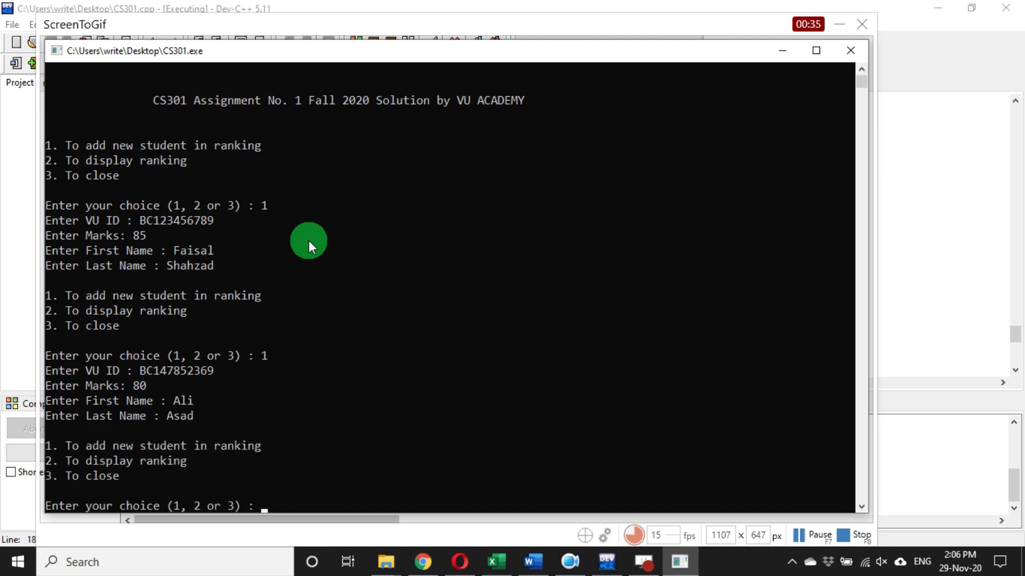
- Display the student ranking chart, then stop the ScreenToGif recording
scroll(694, 246, down, 3)
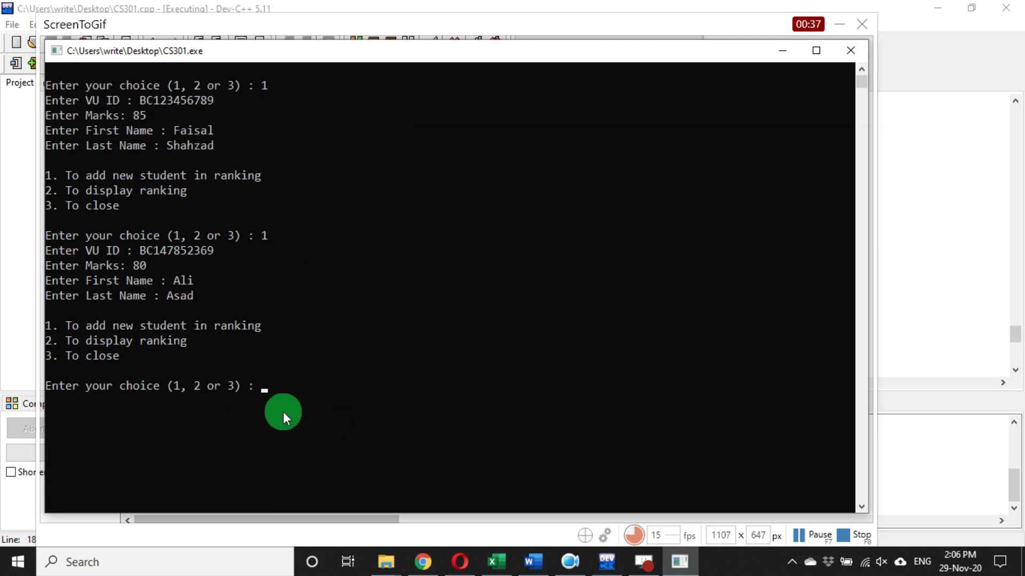
key(Return)
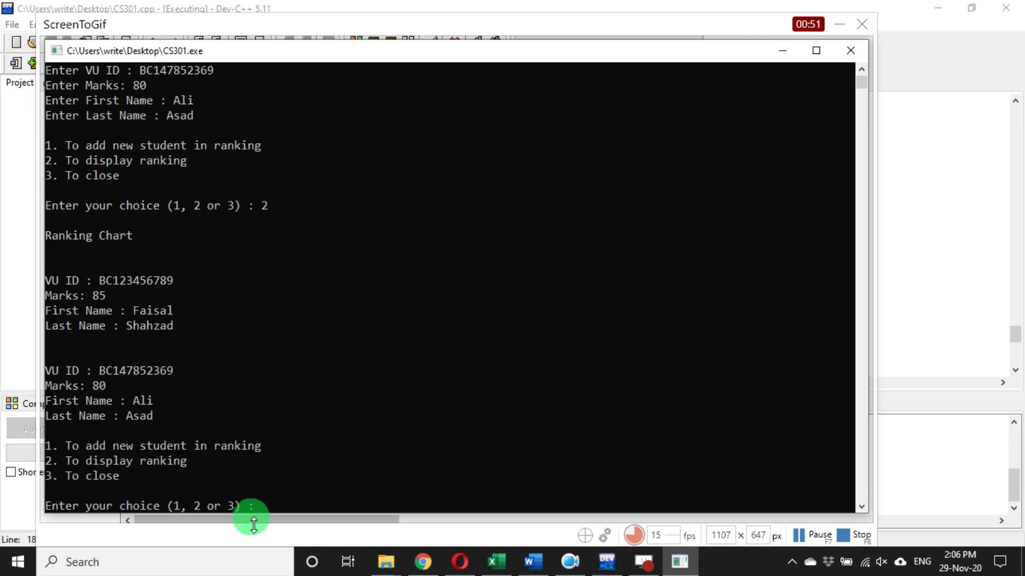
click(844, 534)
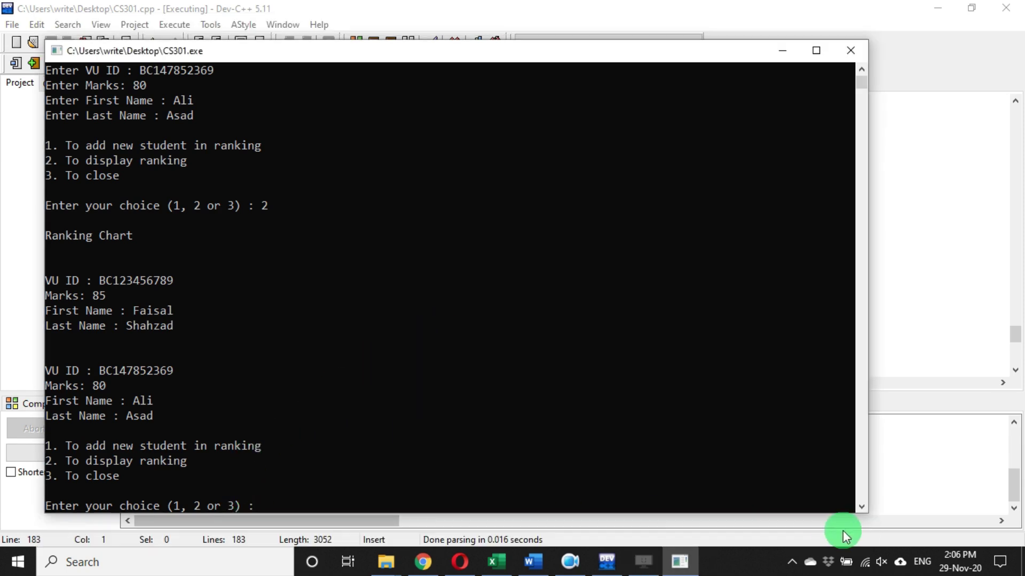
- In Save as, set the GIF output folder to the Desktop and select the old file name
click(588, 302)
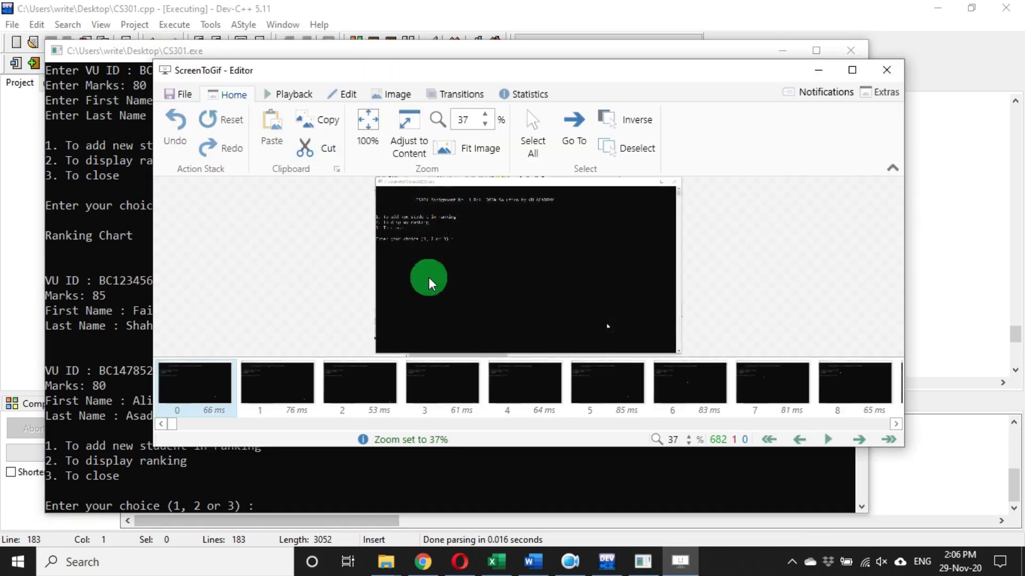
click(181, 96)
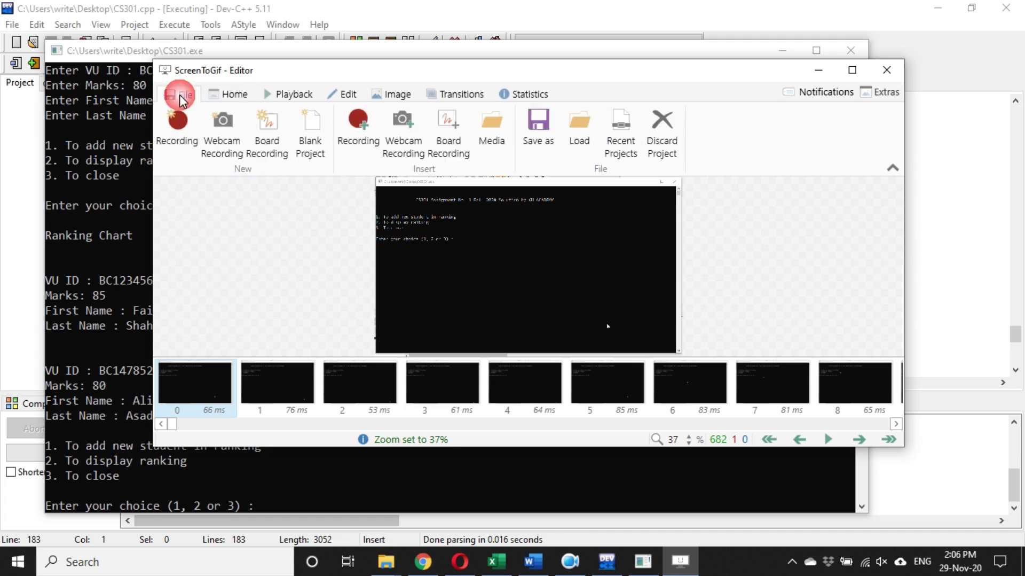
click(522, 120)
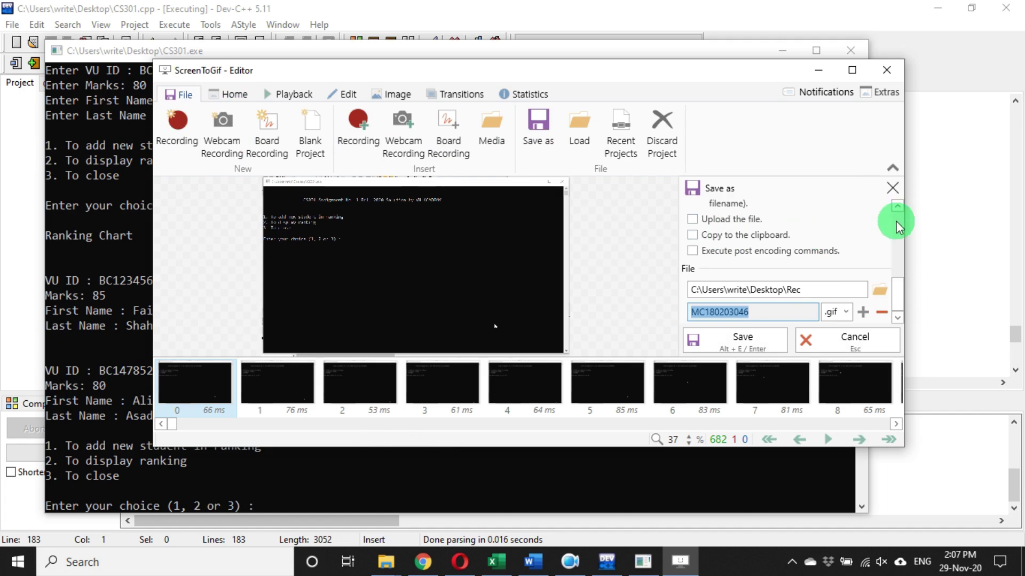
click(878, 288)
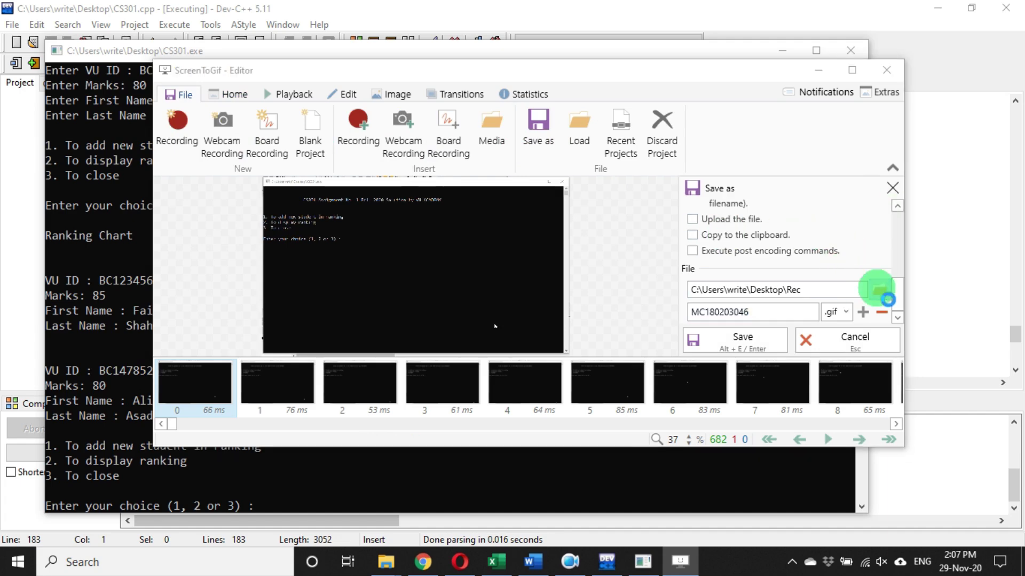
click(199, 235)
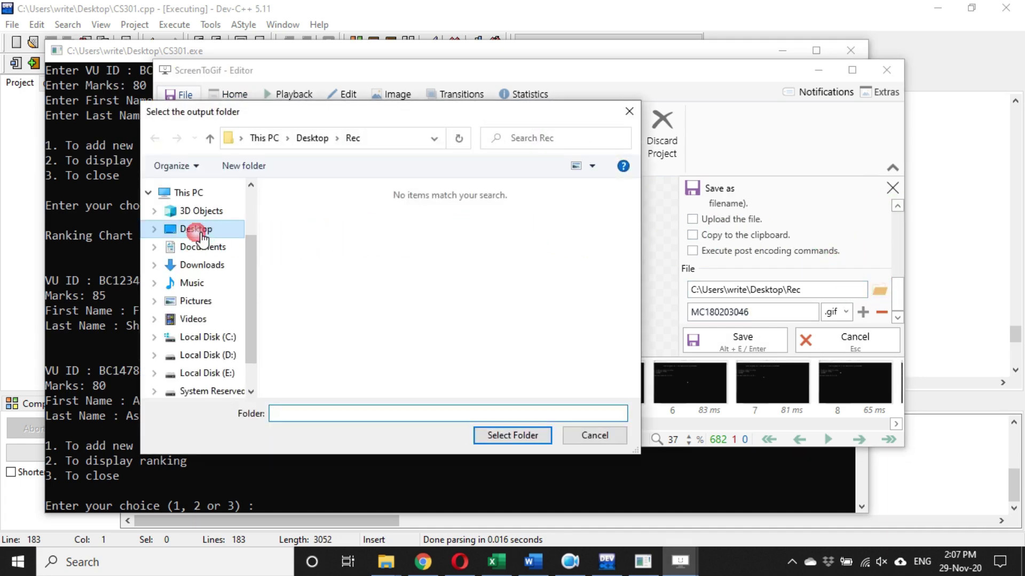
click(539, 435)
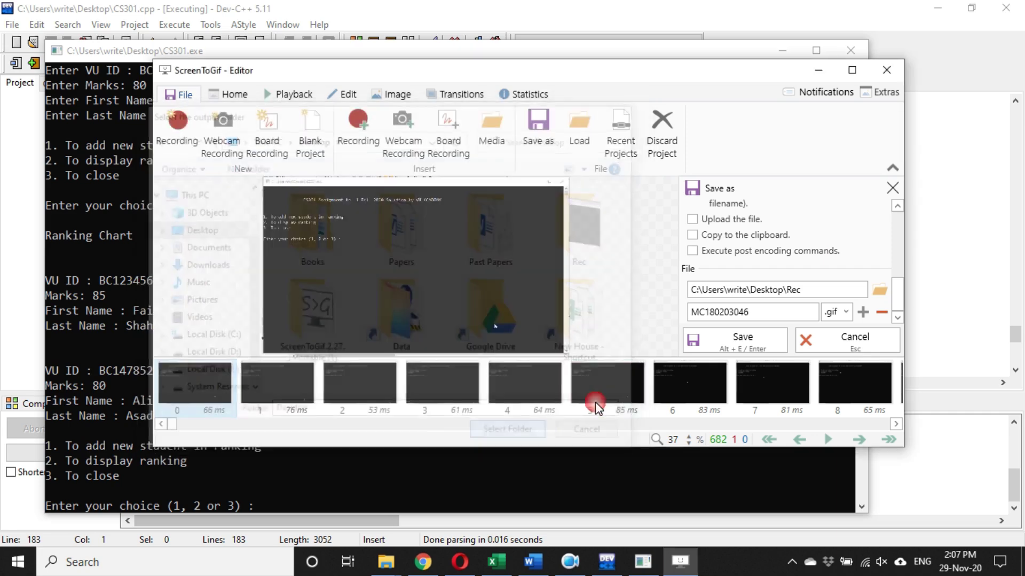
click(770, 313)
double_click(734, 320)
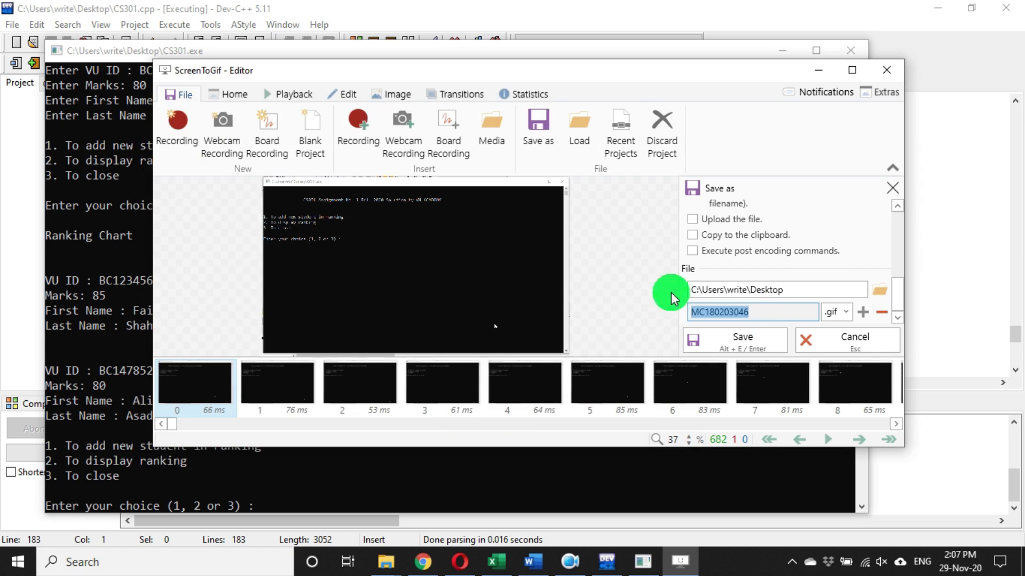
- Save the recording as the GIF BC12345678 and bring the console window forward
text(BC)
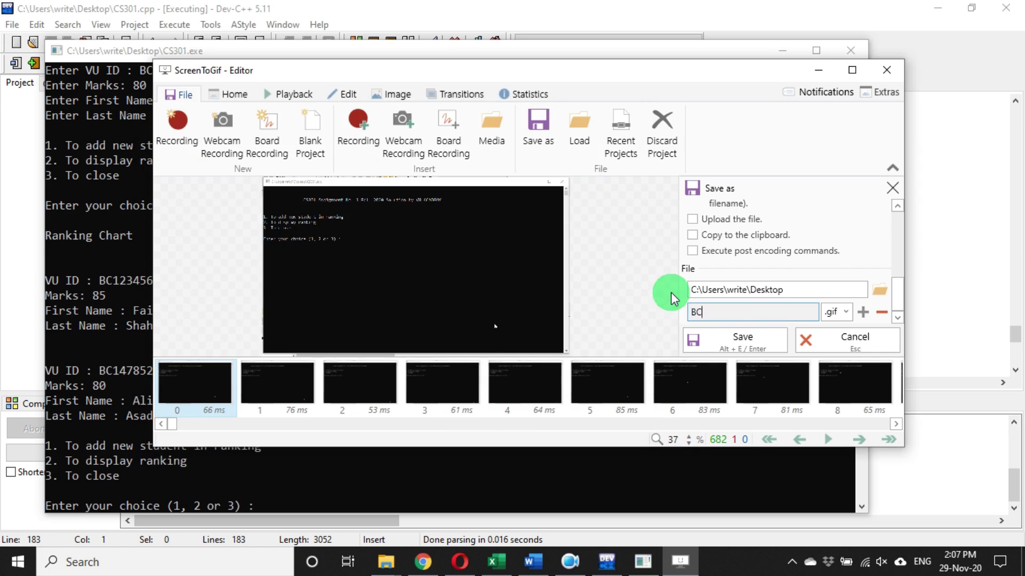
text(123456789)
click(748, 332)
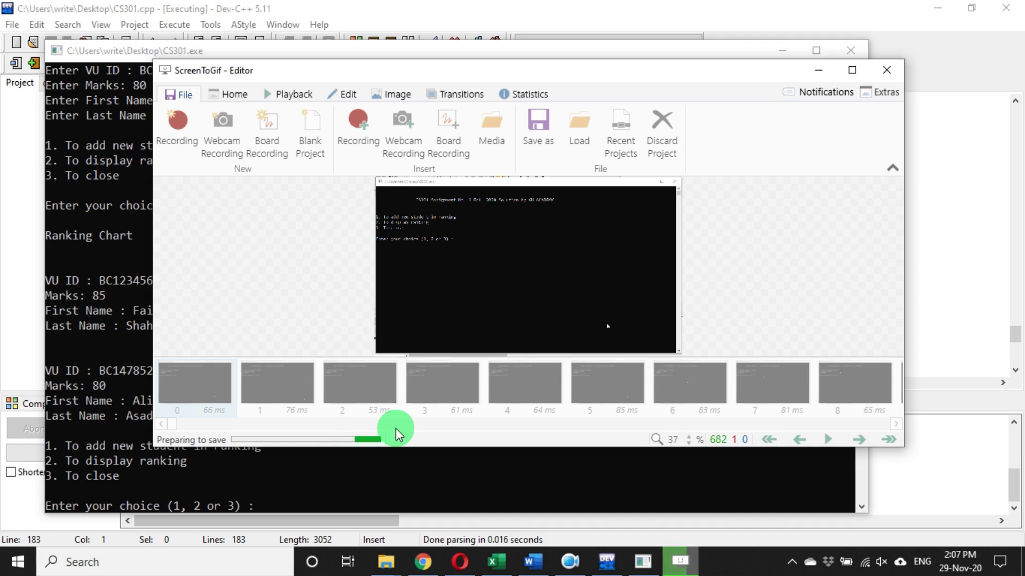
click(643, 560)
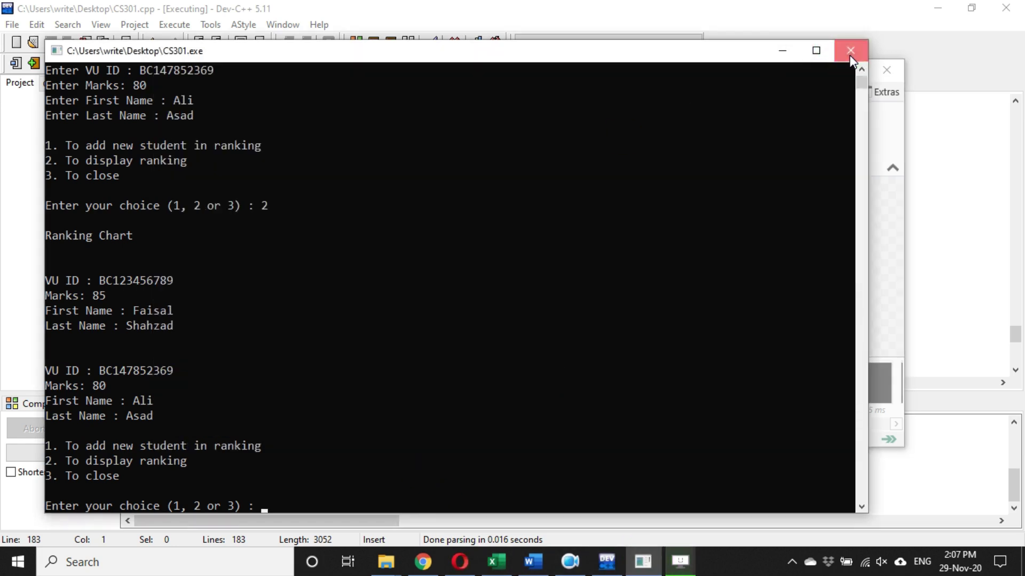
- Close the CS301 console, review the Note and Submission details in Word, then minimize Word
click(851, 50)
click(533, 561)
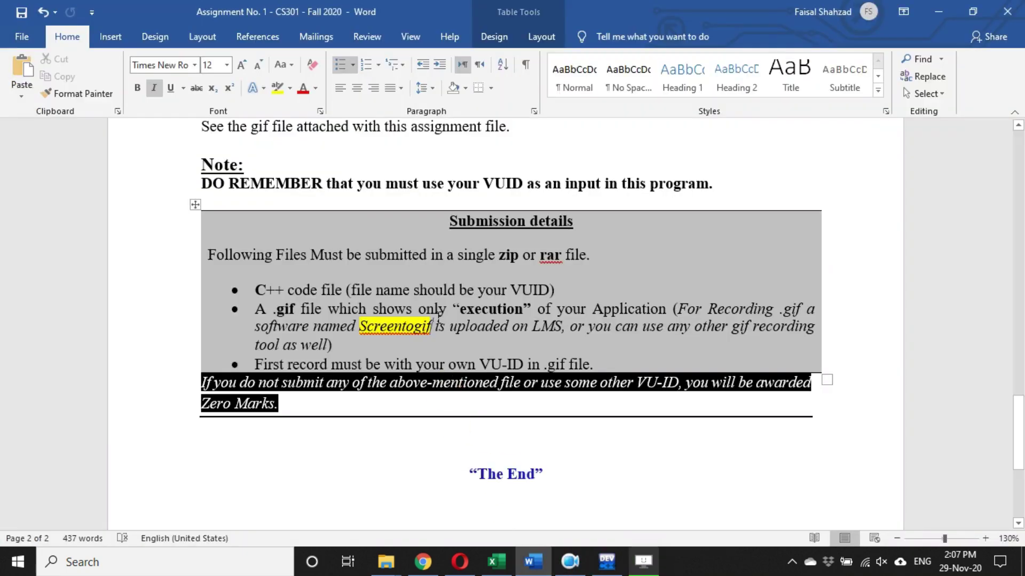
scroll(485, 392, up, 5)
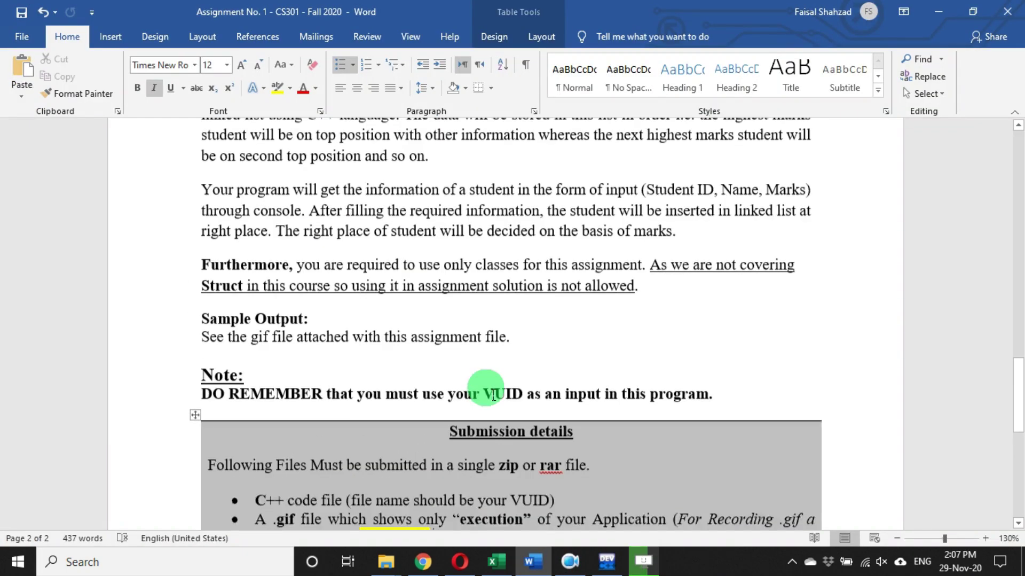
scroll(499, 394, down, 1)
click(939, 12)
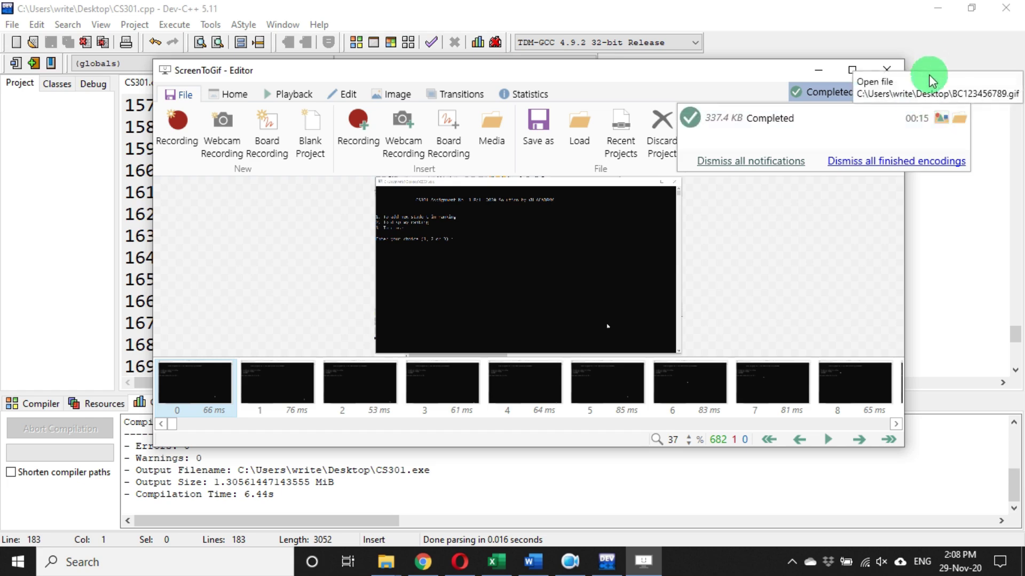
- Minimize Dev-C++, File Explorer and ScreenToGif, then open the saved desktop GIF in Photos
click(939, 8)
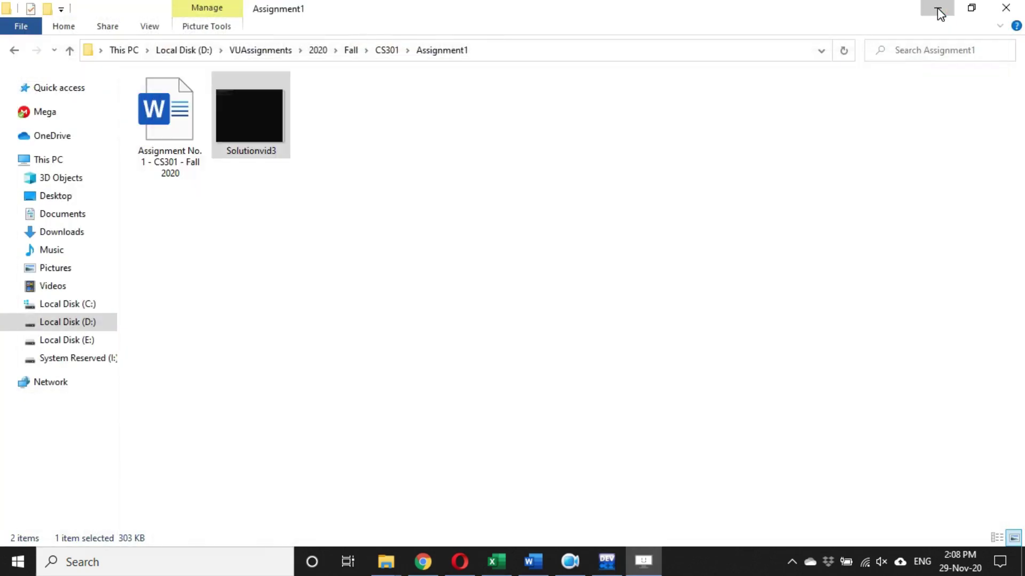
click(938, 8)
click(818, 71)
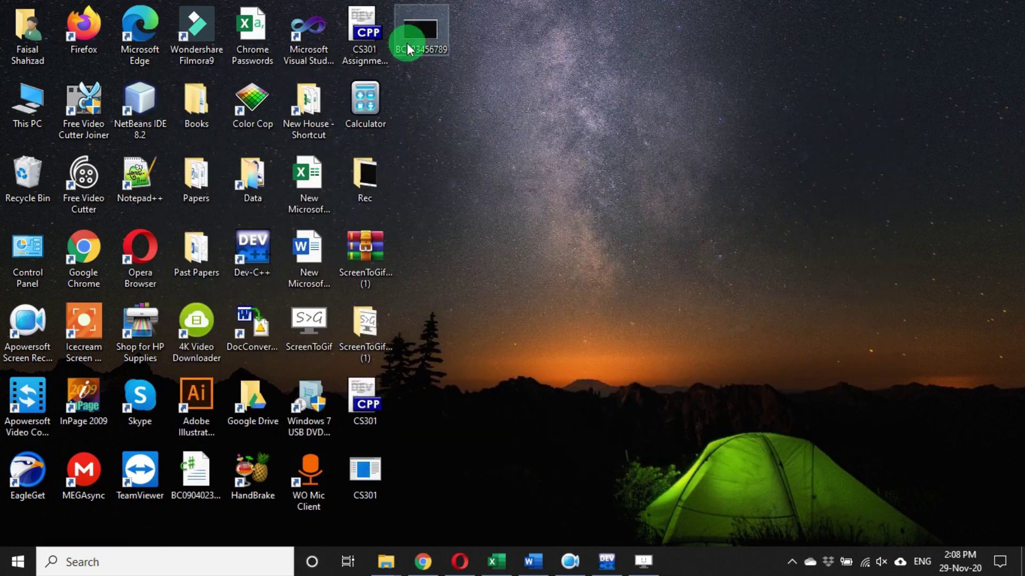
double_click(420, 33)
right_click(460, 53)
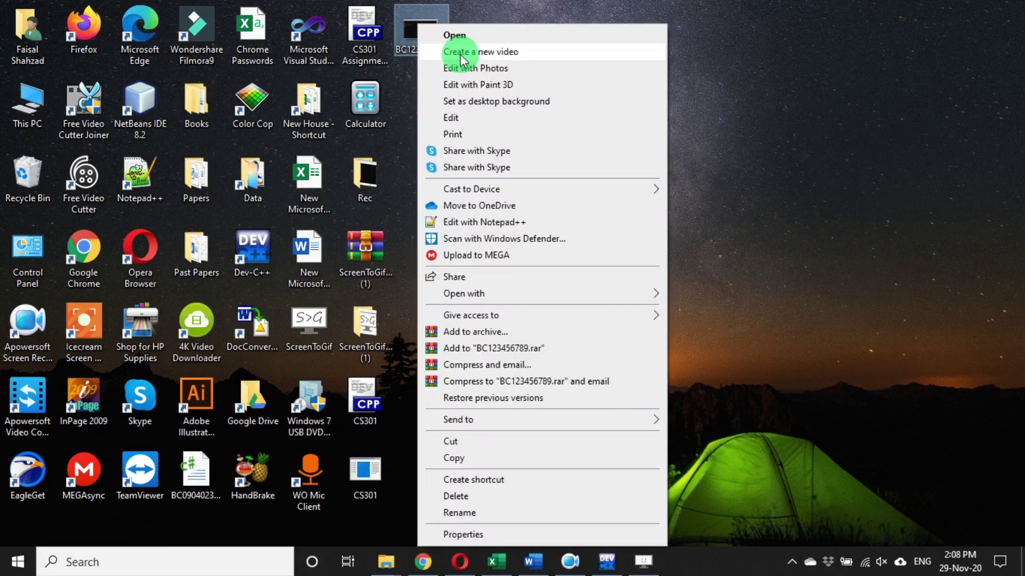
click(460, 35)
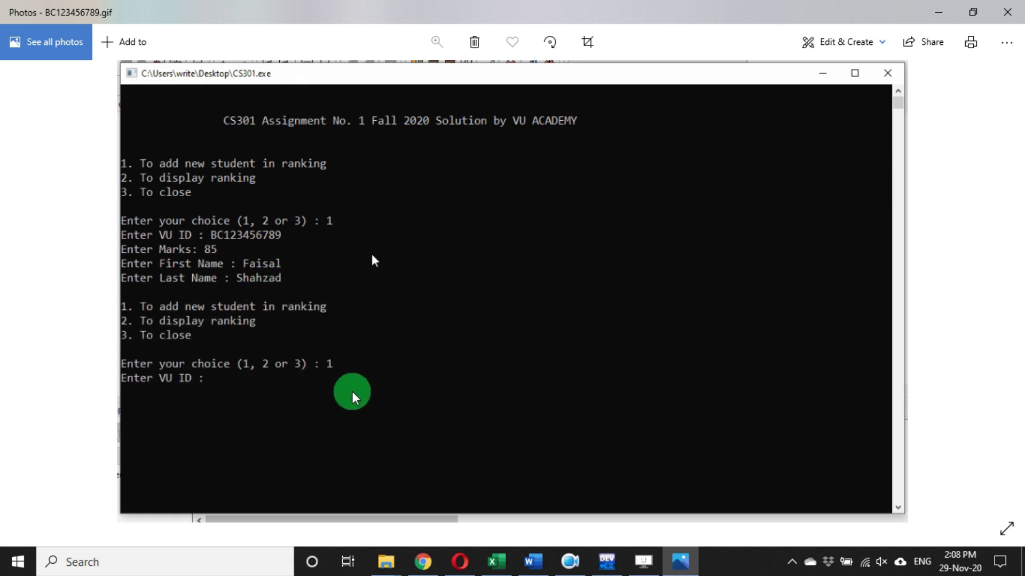
- Highlight the C++ code file and .gif requirements in Word, then minimize Word and close Photos
click(529, 563)
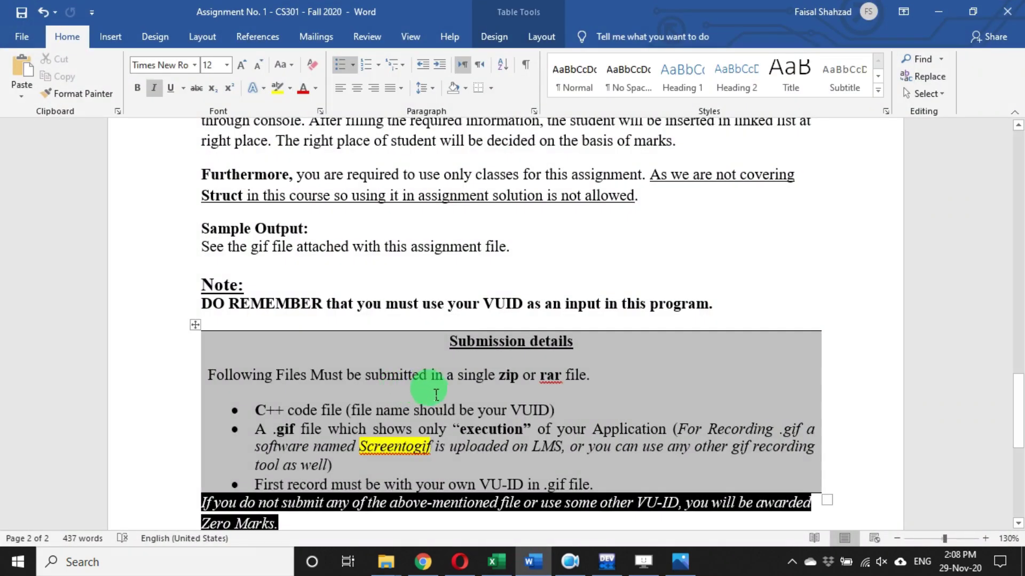
scroll(275, 499, down, 3)
drag(277, 294, 341, 294)
double_click(277, 310)
click(934, 8)
click(934, 7)
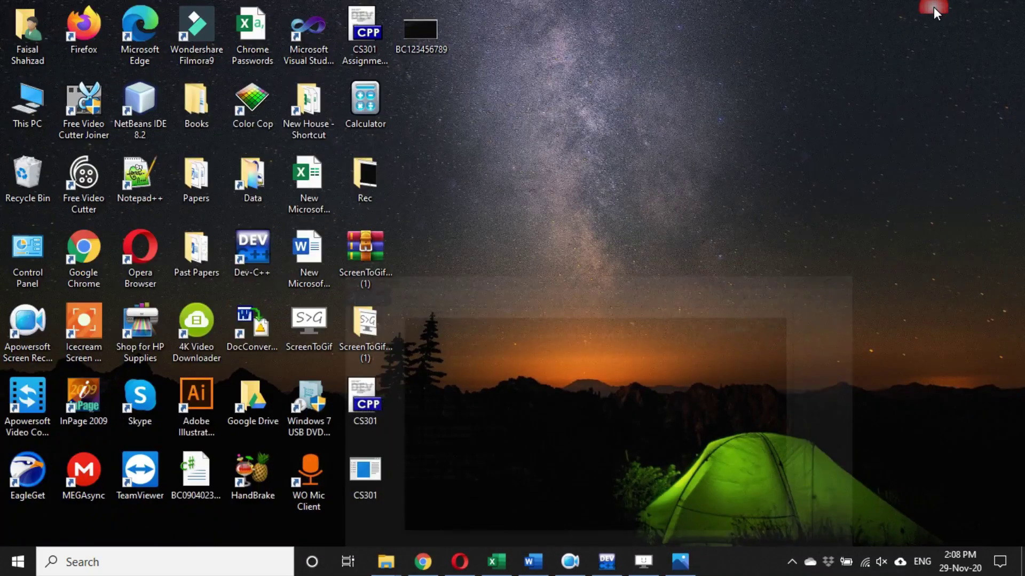
- Close the ScreenToGif Editor, confirming exit, leaving the BC123456789 GIF on the desktop
click(366, 400)
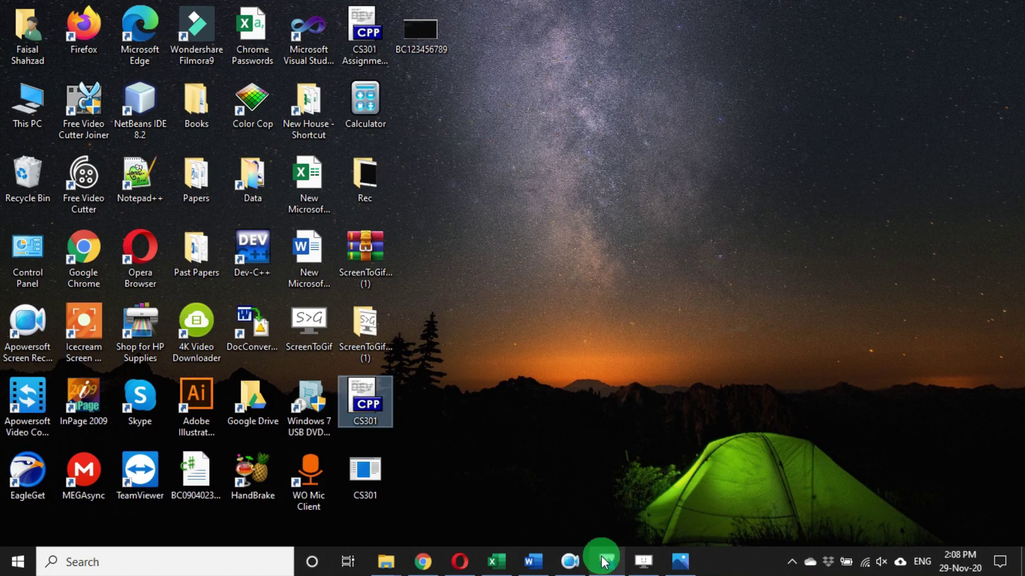
click(603, 558)
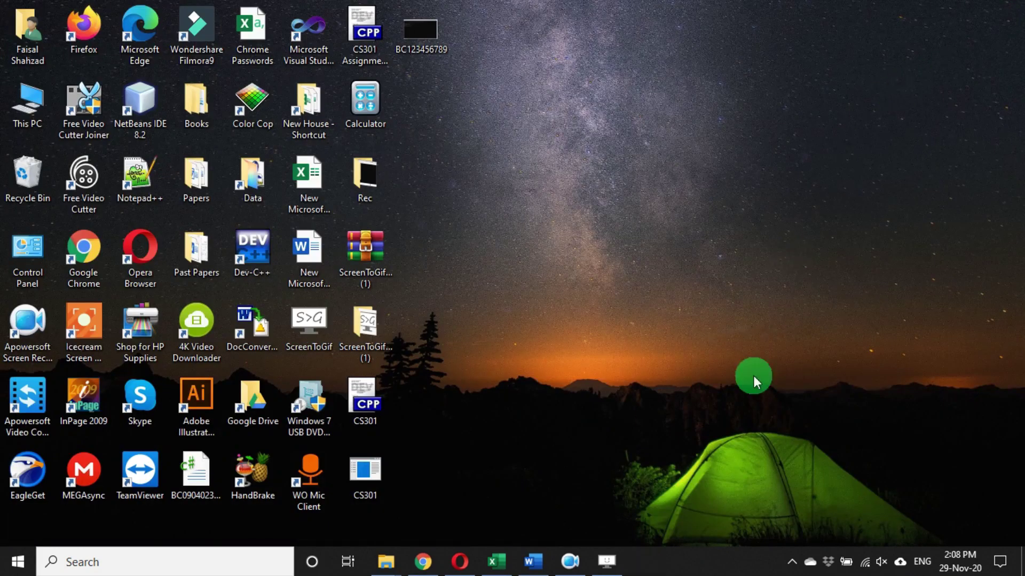
click(608, 560)
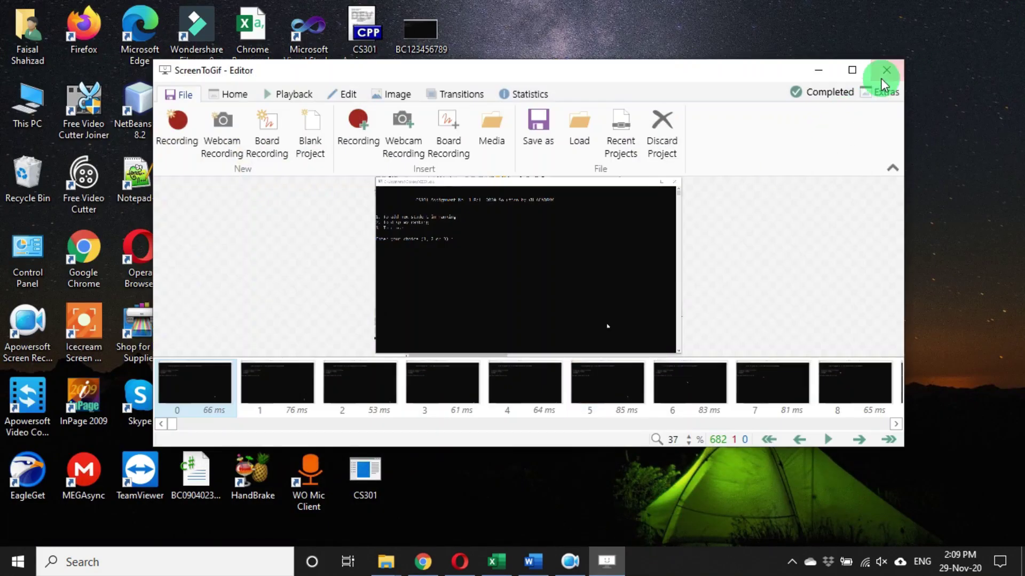
click(882, 79)
click(555, 333)
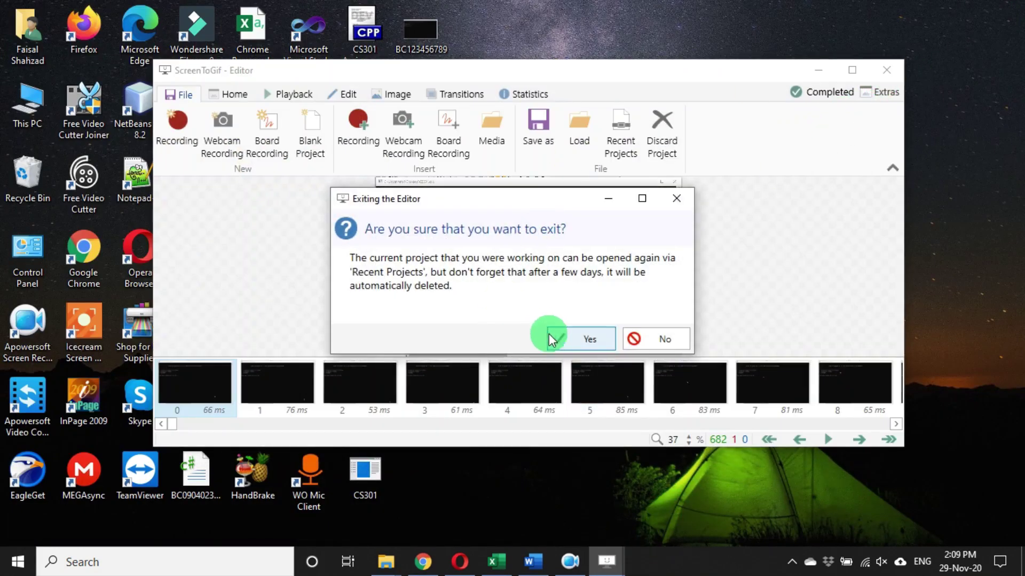
click(422, 33)
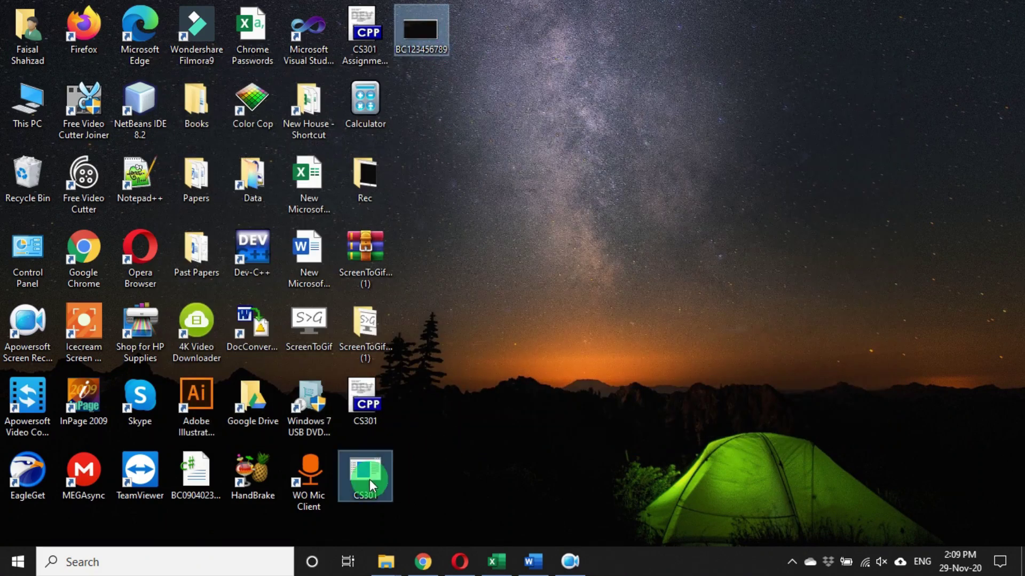
click(377, 398)
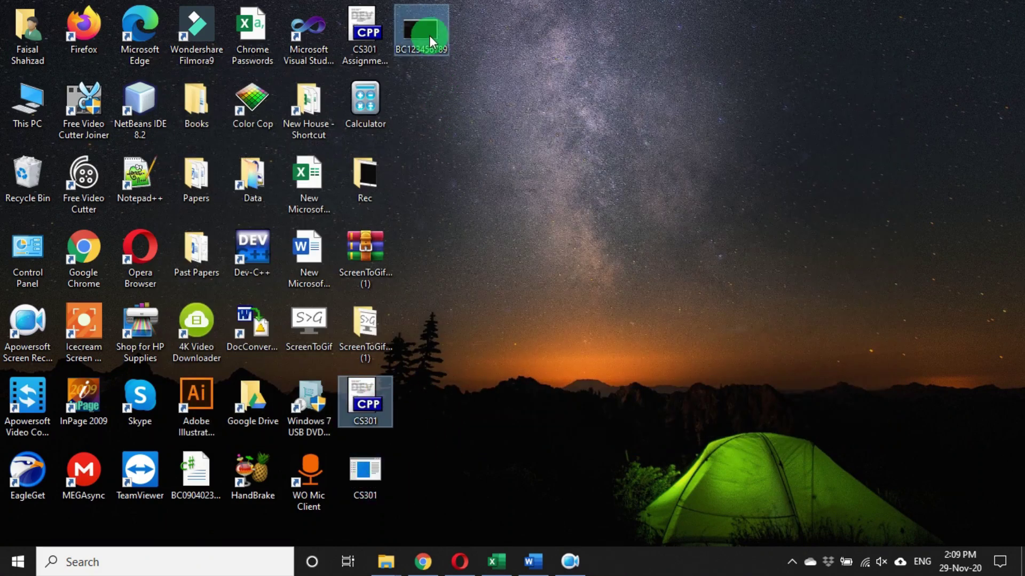
- Send the BC123456789 GIF to a compressed zip folder and place it beside Calculator
right_click(420, 34)
mouse_move(534, 344)
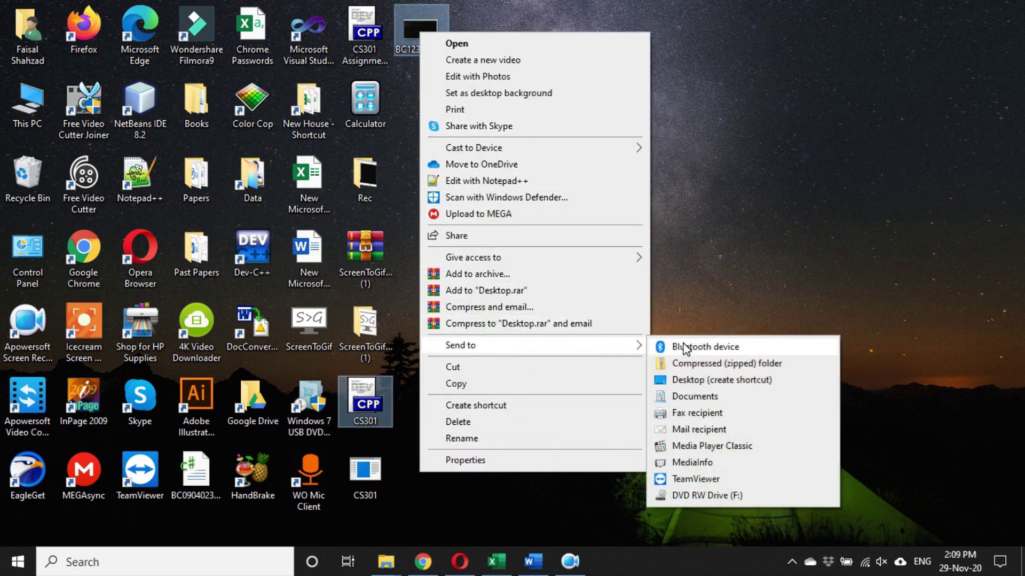
click(720, 364)
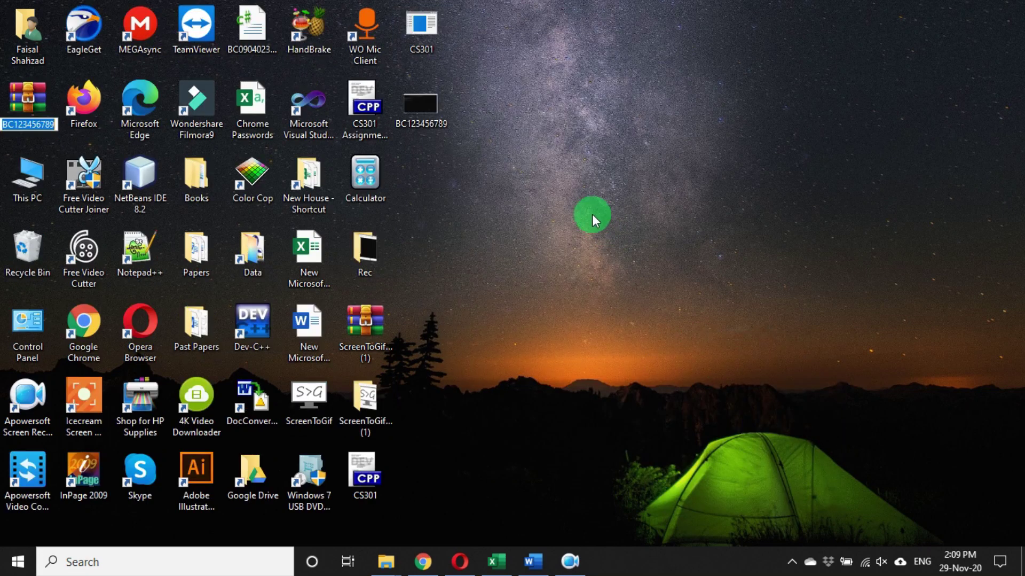
drag(27, 96, 507, 235)
click(372, 178)
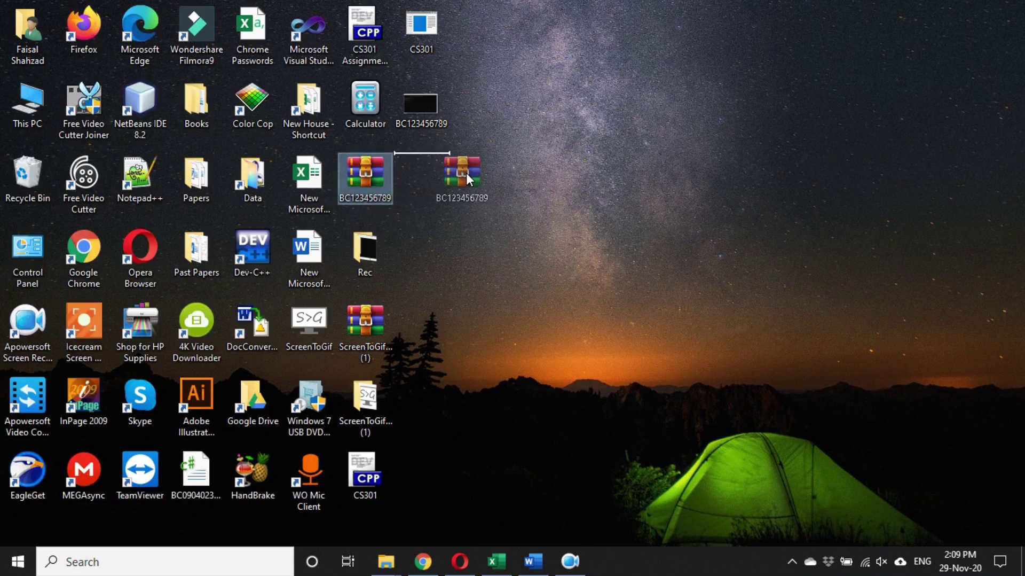
drag(466, 172, 466, 172)
- Add the BC123456789 GIF to BC123456789.rar and check the new archive
click(424, 29)
right_click(425, 29)
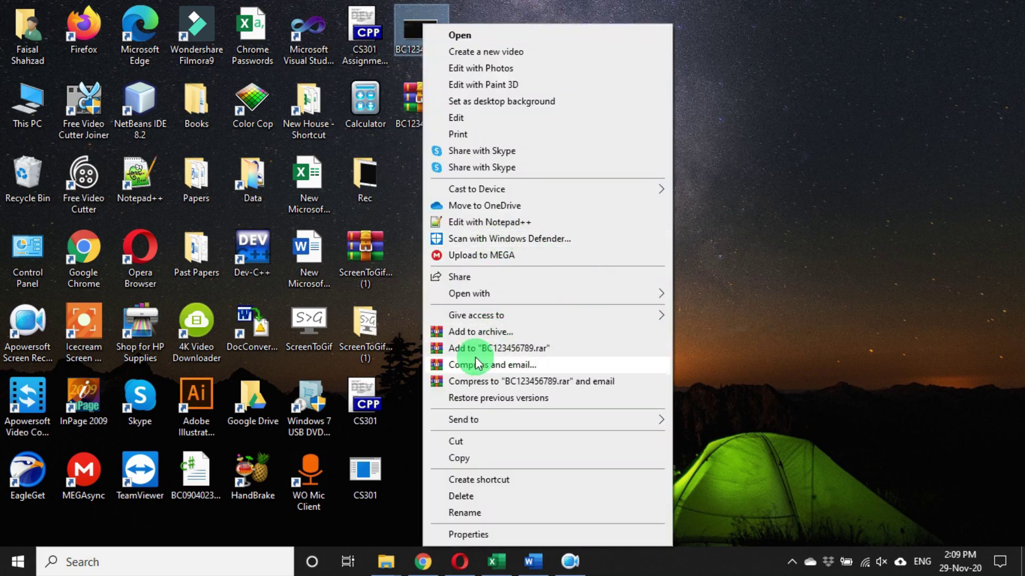
click(542, 352)
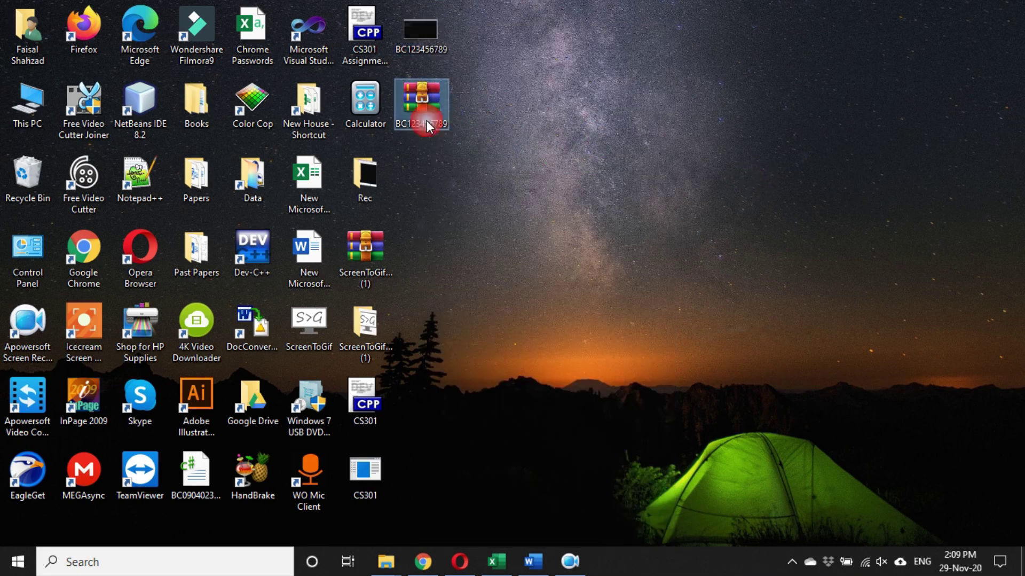
click(373, 402)
click(418, 63)
right_click(419, 37)
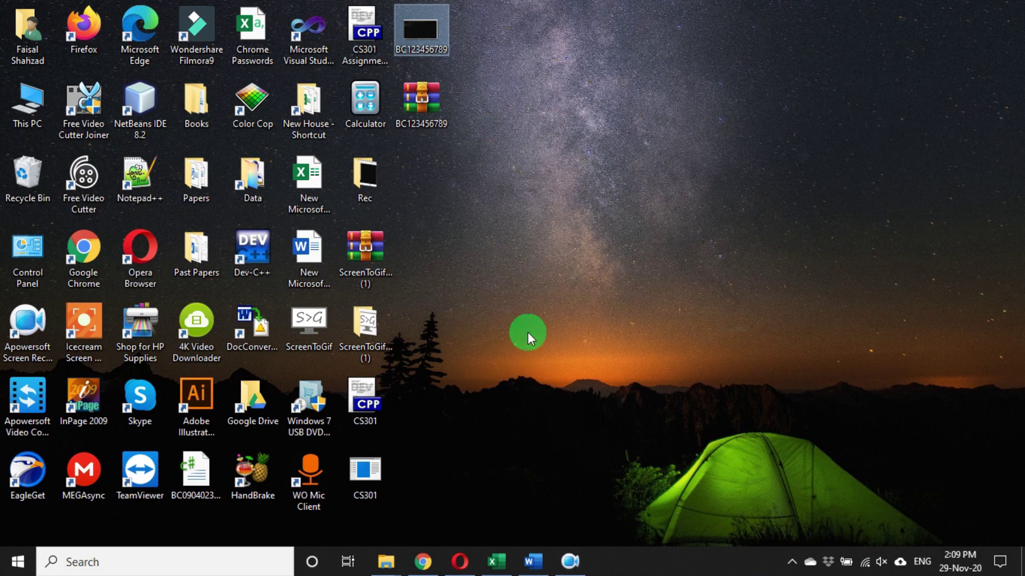
click(421, 101)
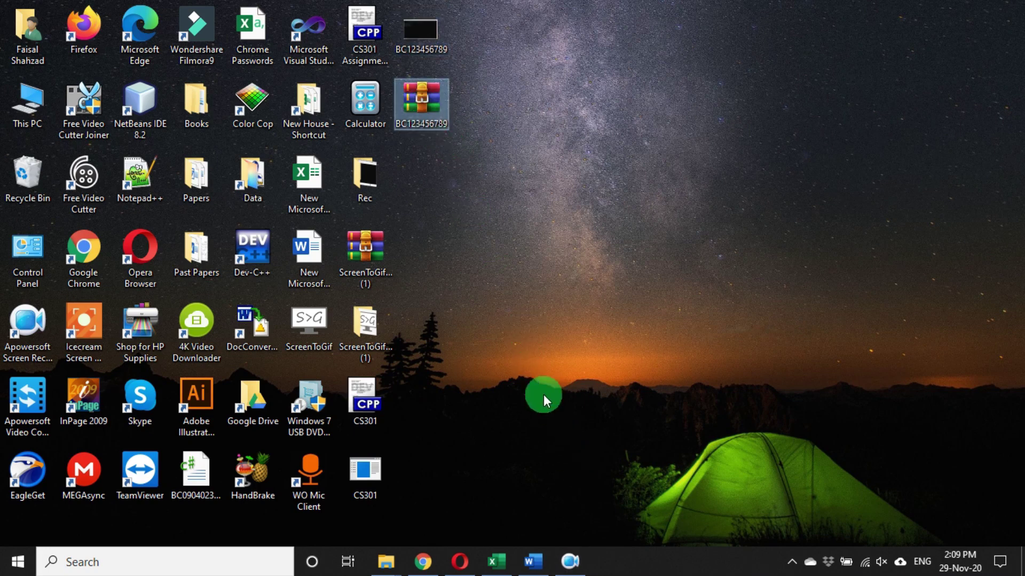
mouse_move(425, 111)
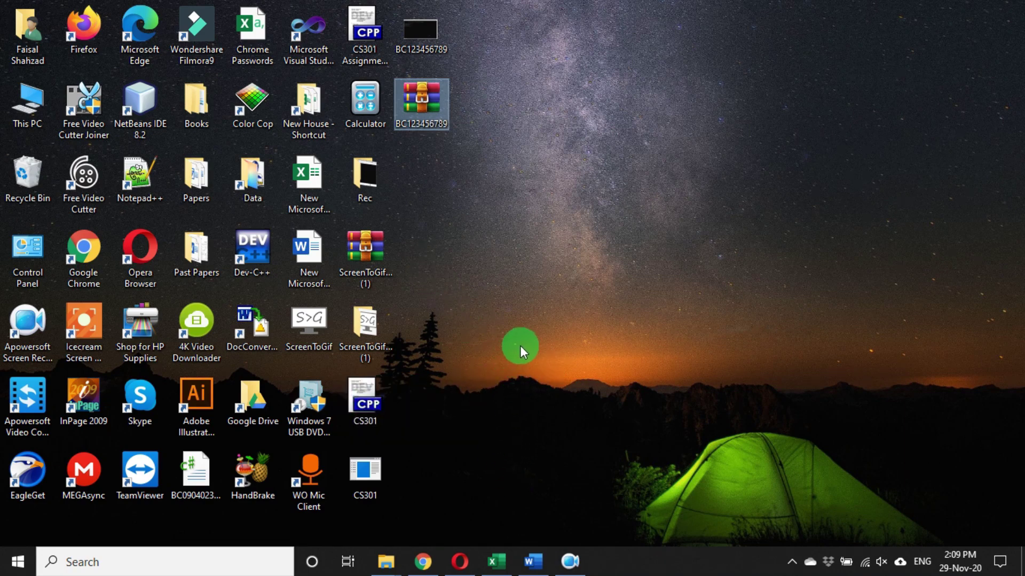
- Bring the Assignment1 and Screen to Gif folder windows forward and clear the file selection
click(386, 561)
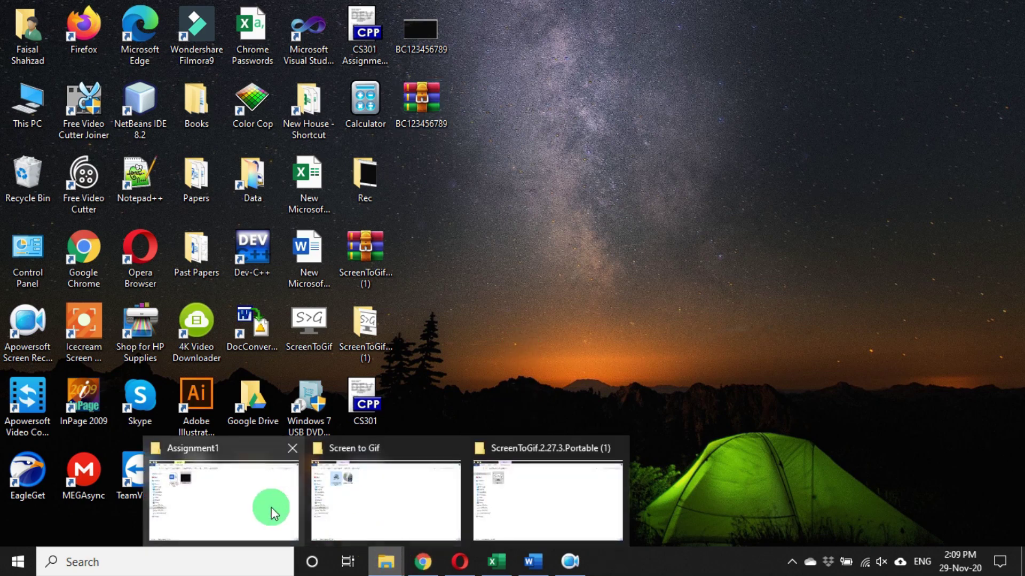
click(275, 512)
click(386, 561)
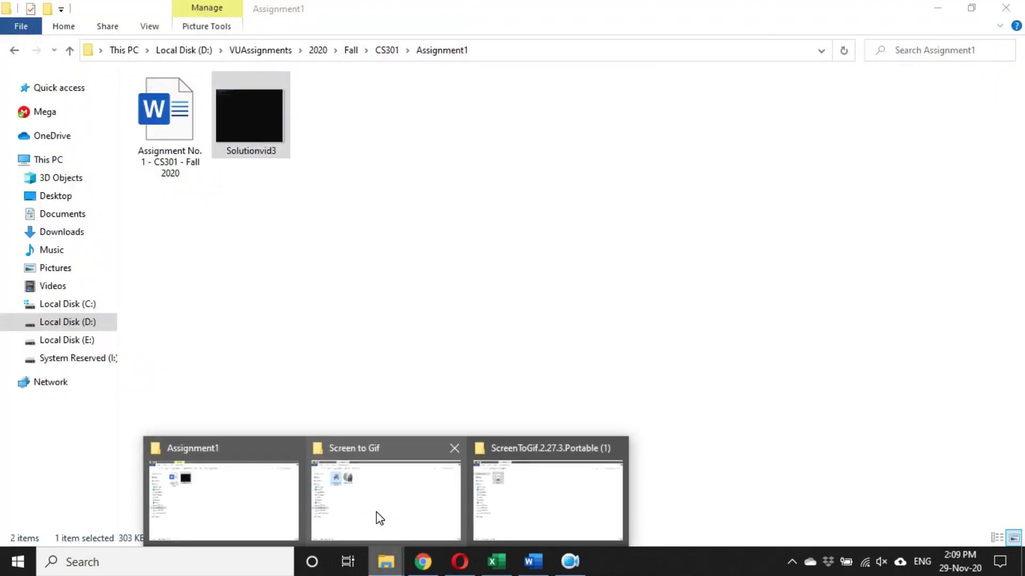
click(396, 510)
click(273, 271)
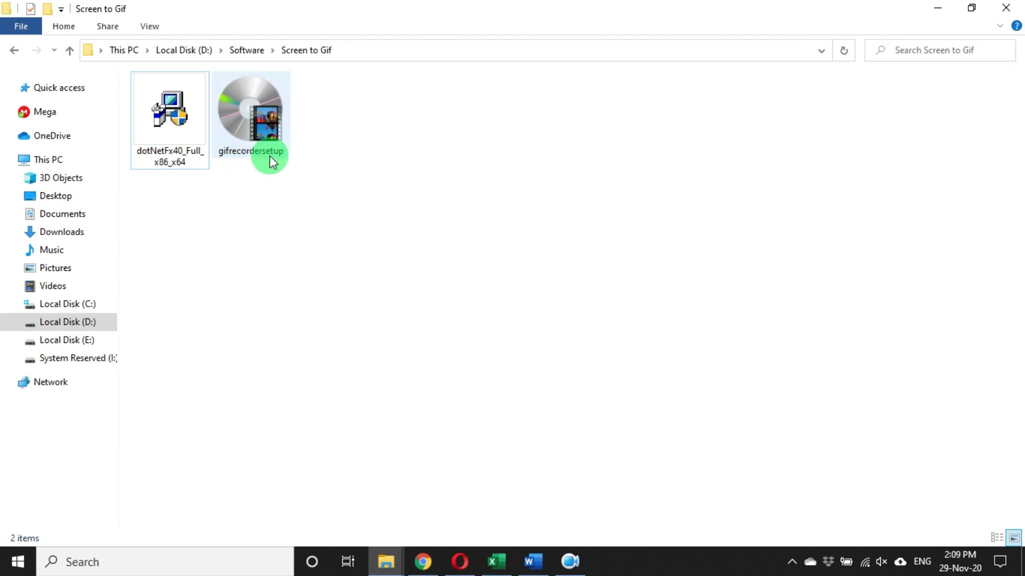
- Launch Gif Screen Recorder from the Start menu and minimize the Screen to Gif folder
click(36, 555)
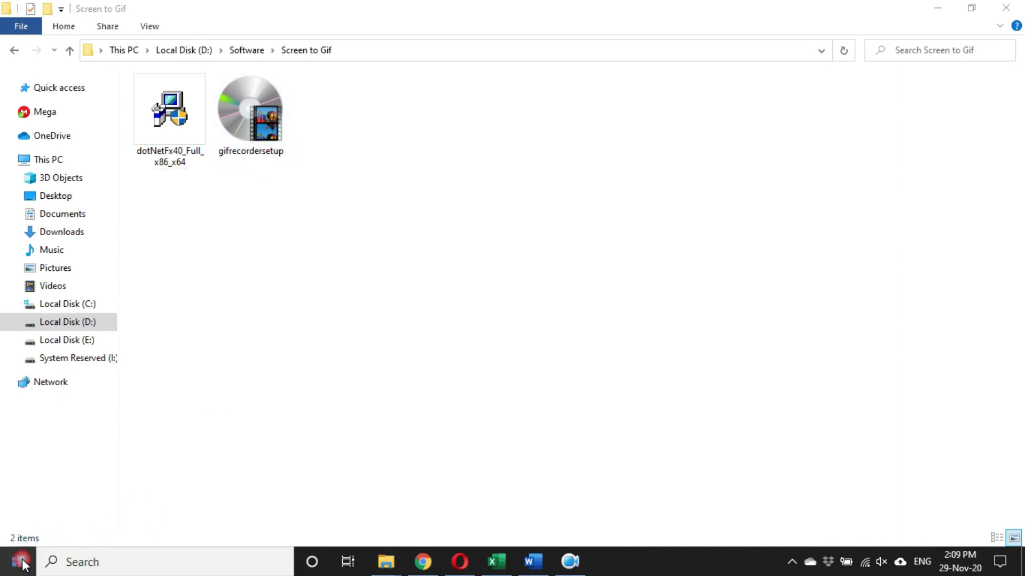
click(110, 114)
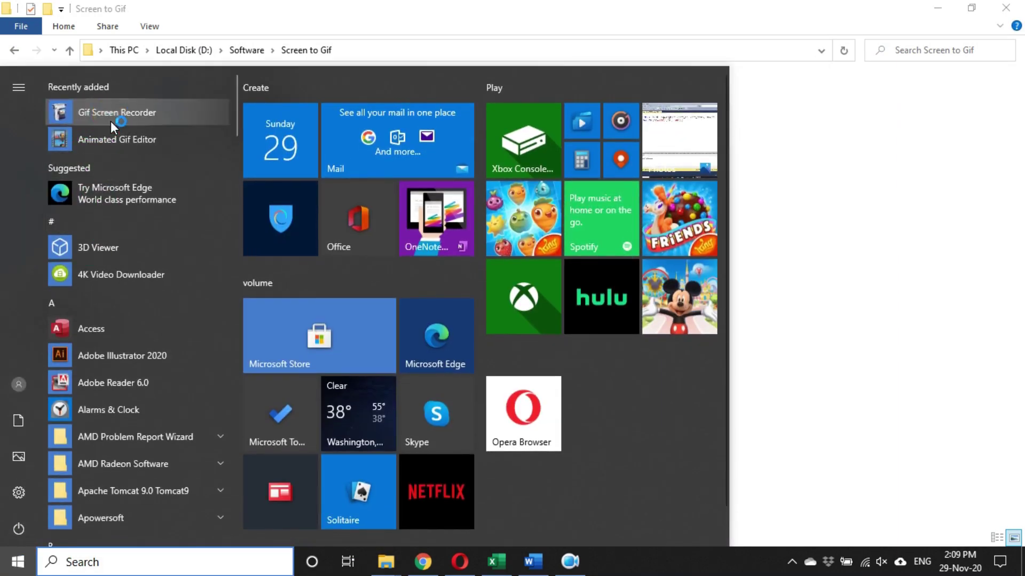
click(938, 9)
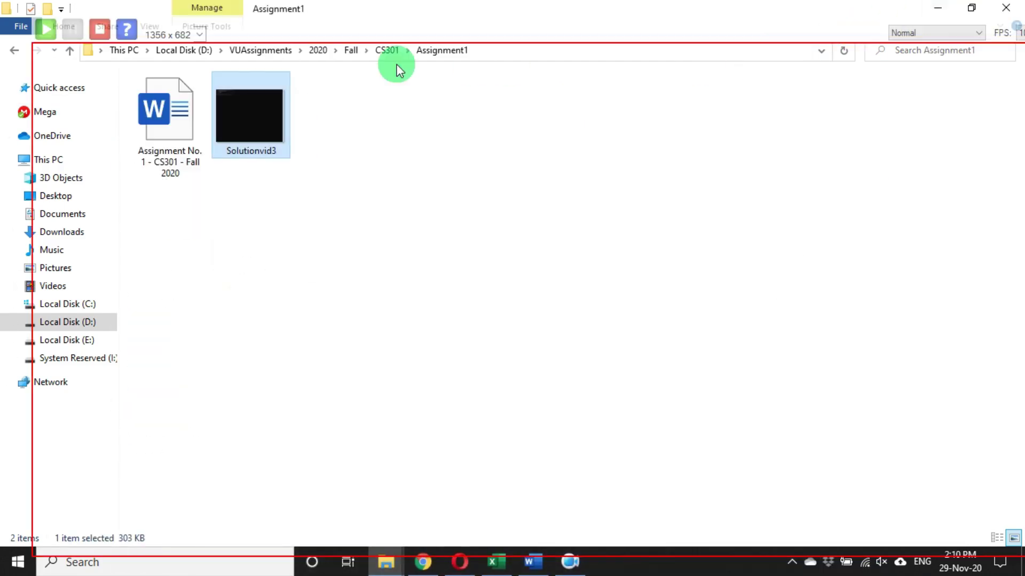
- Resize the recorder frame to 827×553 and position it over the right of the desktop
click(937, 8)
drag(508, 26, 482, 47)
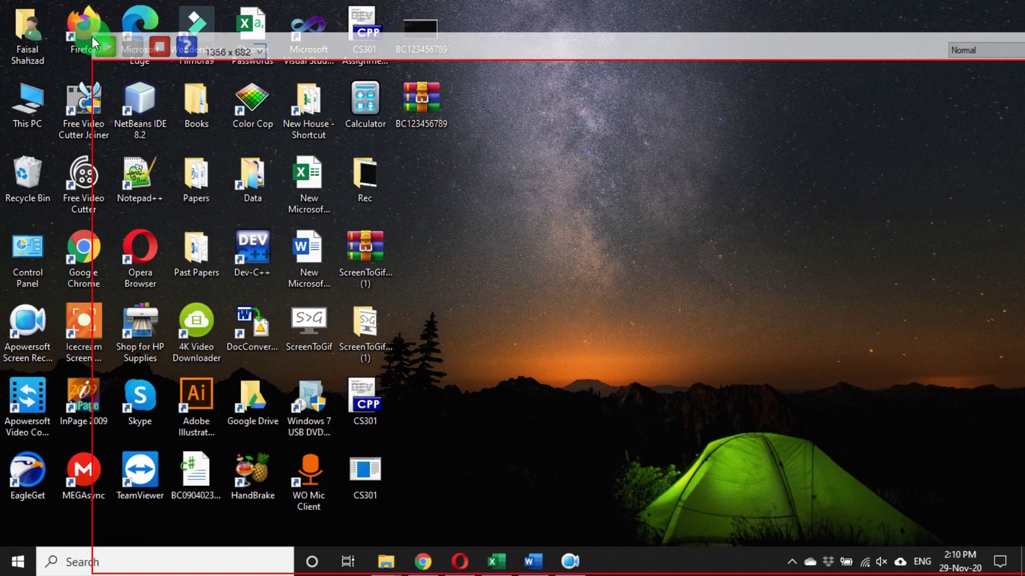
drag(90, 71, 288, 80)
drag(548, 63, 398, 30)
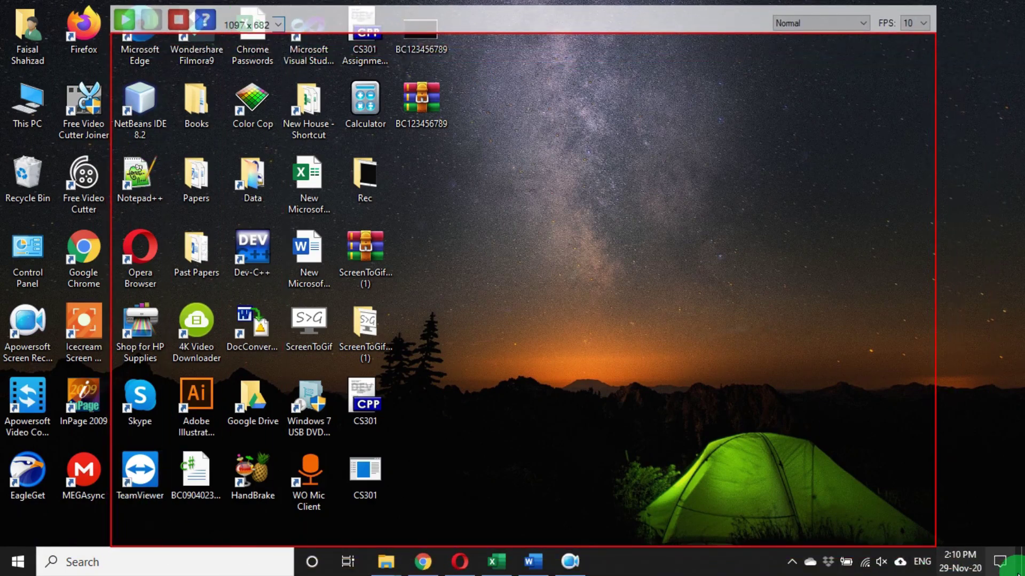
drag(908, 547, 911, 449)
drag(935, 302, 732, 238)
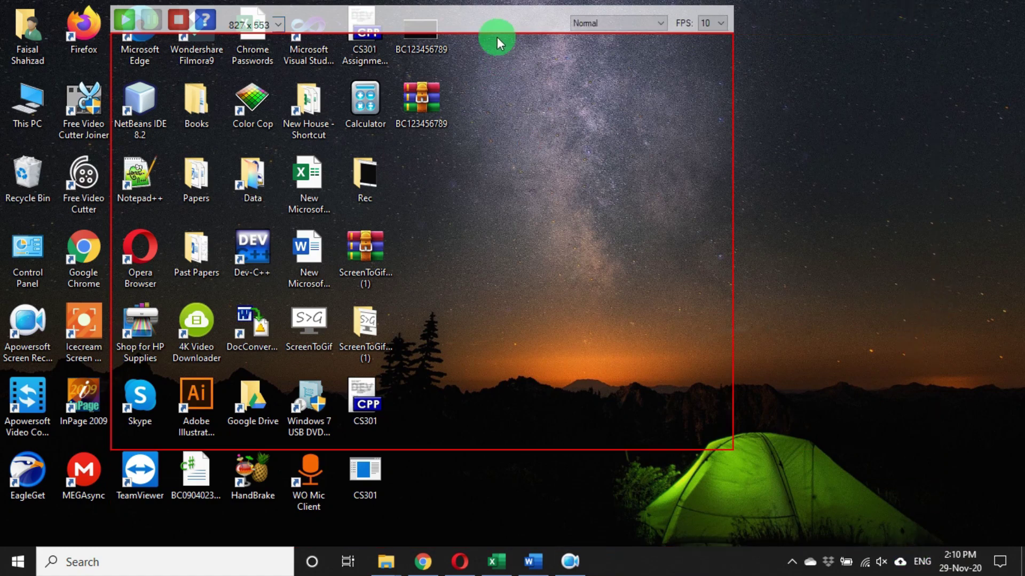
drag(500, 36, 646, 136)
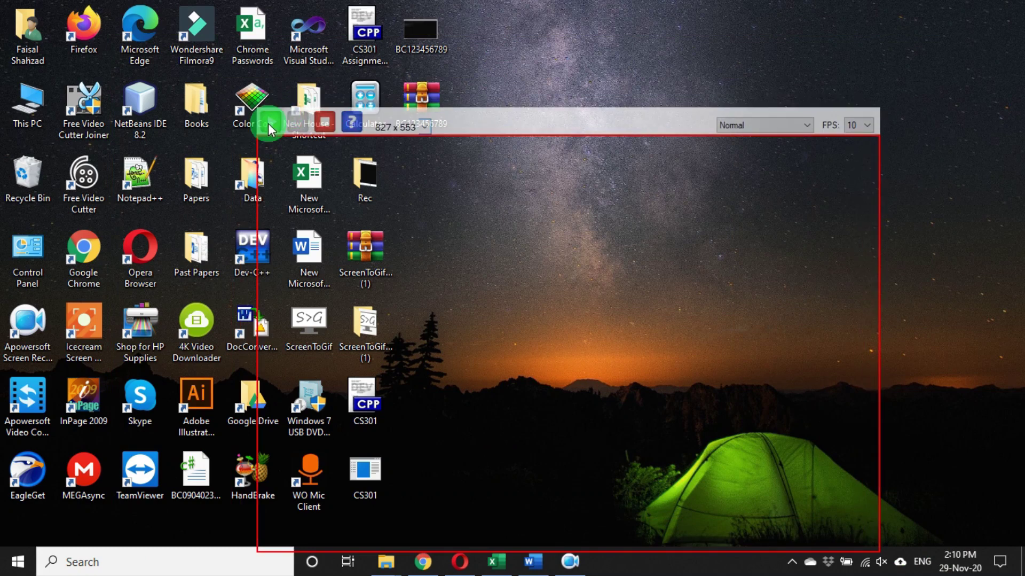
drag(269, 123, 618, 141)
- Record the framed area, then stop and save it as 788 on the Desktop
click(618, 141)
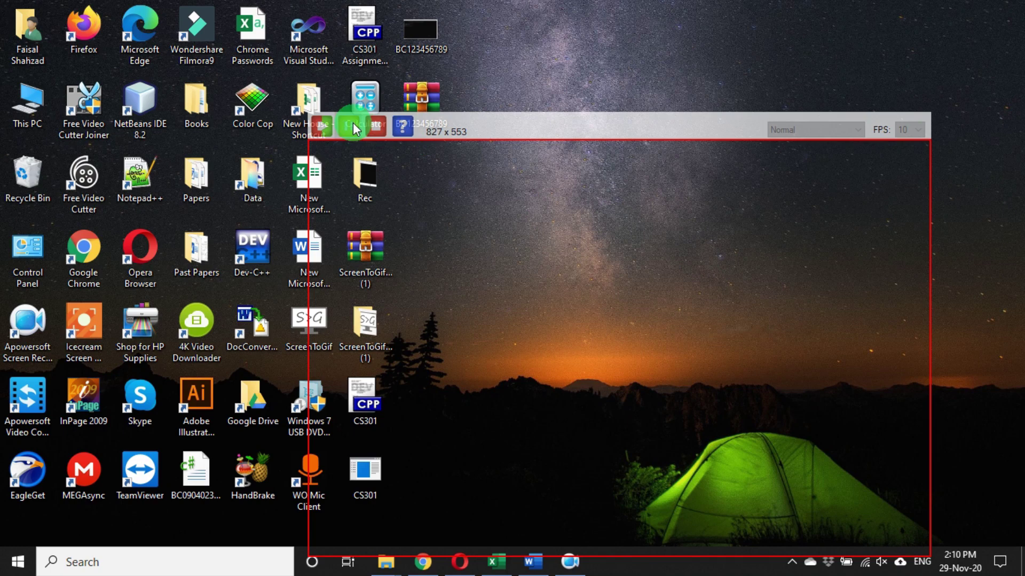
click(384, 126)
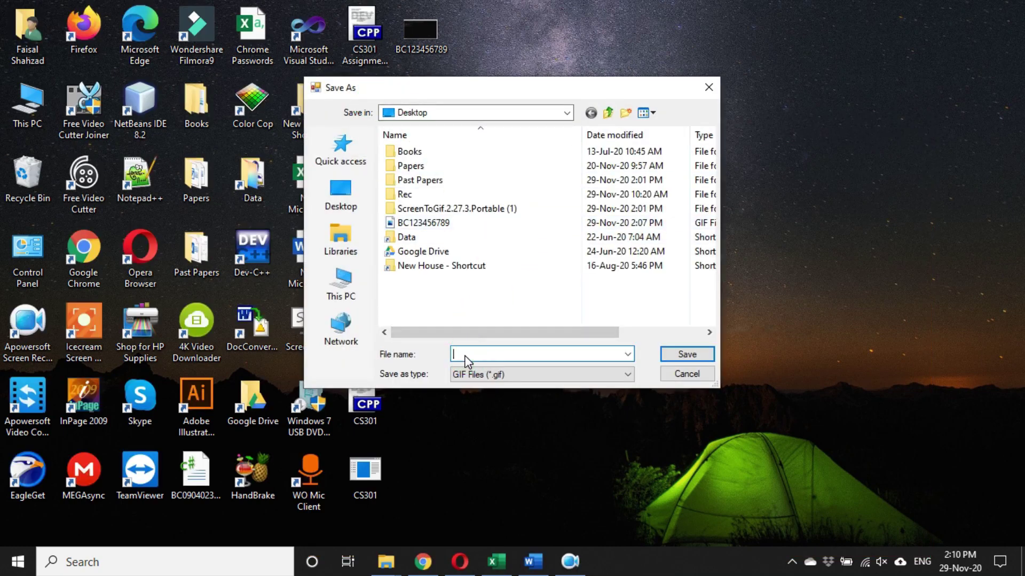
text(788)
click(694, 354)
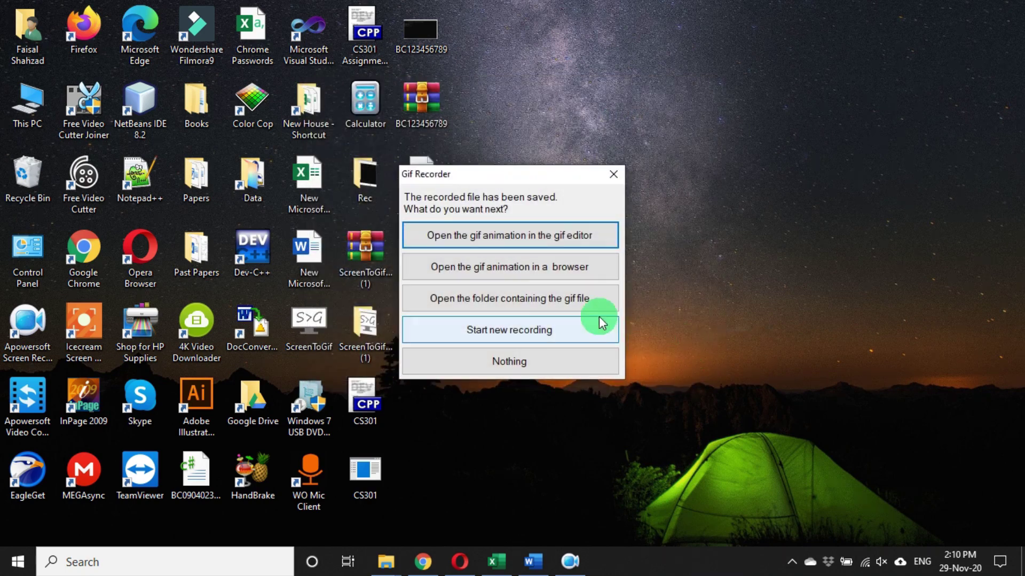
click(614, 174)
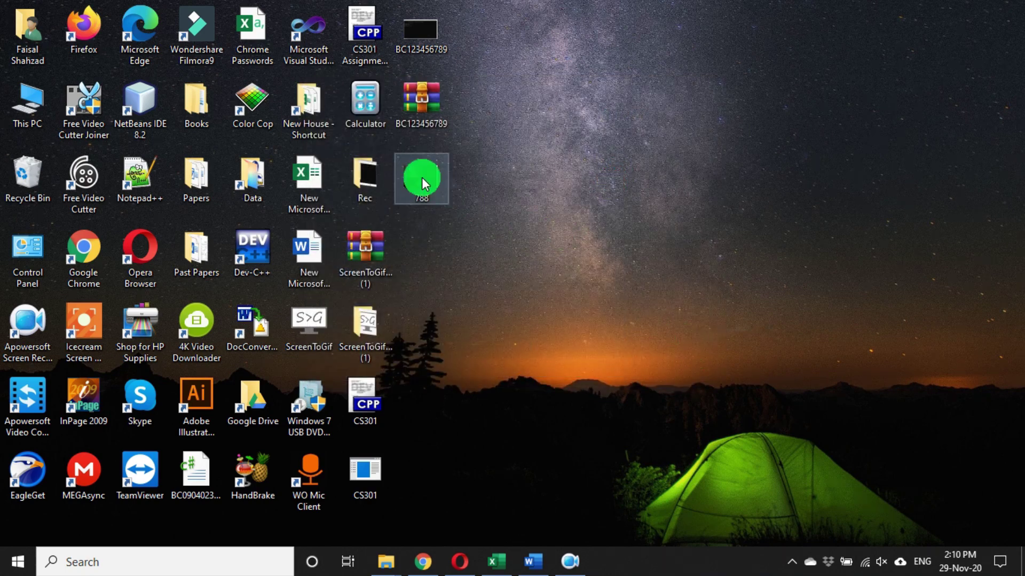
- Preview 788.gif in Photos, then close the Photos window
double_click(422, 177)
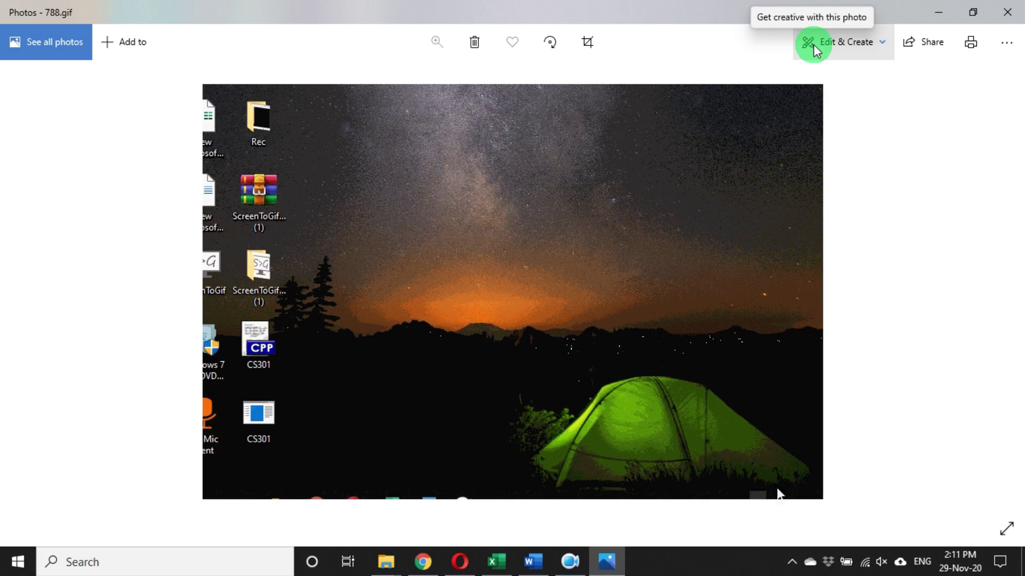
click(1008, 12)
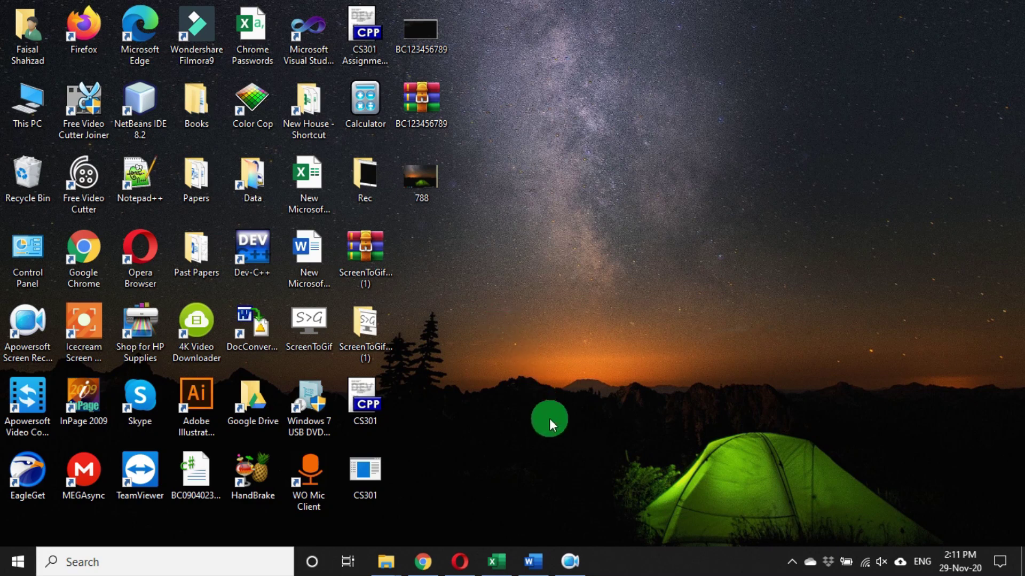
click(366, 485)
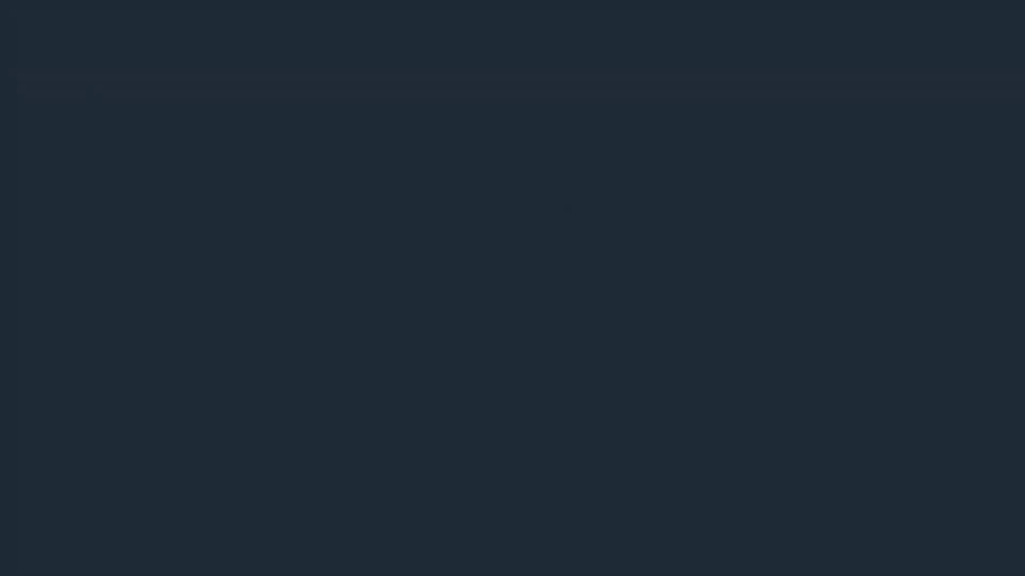